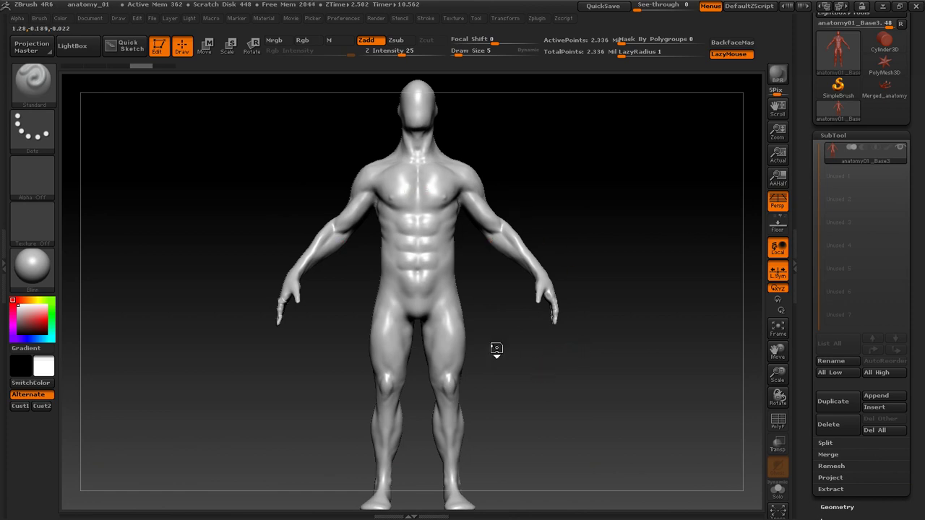
- Mask a short vertical strip on the midline of the figure's abdomen
{"action": "mouse_move", "coordinate": [495, 350]}
{"action": "left_mouse_down", "text": "alt"}
{"action": "mouse_move", "coordinate": [483, 326]}
{"action": "mouse_move", "coordinate": [527, 354]}
{"action": "mouse_move", "coordinate": [611, 336]}
{"action": "mouse_move", "coordinate": [580, 341]}
{"action": "mouse_move", "coordinate": [581, 319]}
{"action": "mouse_move", "coordinate": [528, 282]}
{"action": "left_mouse_up", "text": "alt"}
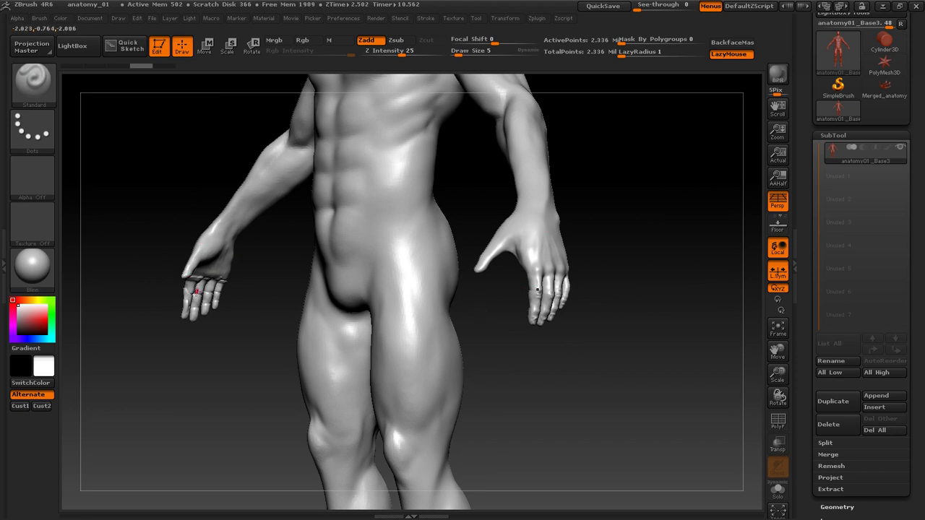
{"action": "left_click_drag", "start_coordinate": [223, 396], "coordinate": [230, 362]}
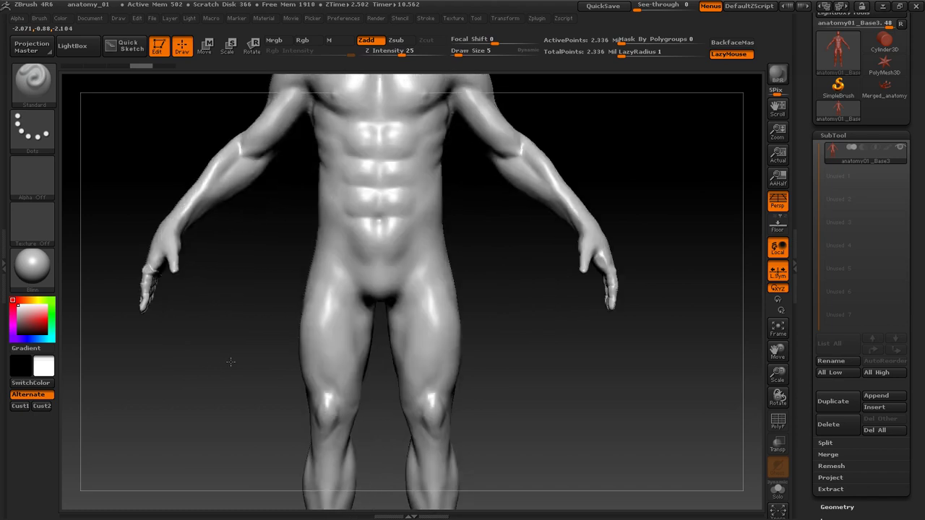
{"action": "left_click_drag", "start_coordinate": [255, 273], "coordinate": [246, 344], "text": "alt"}
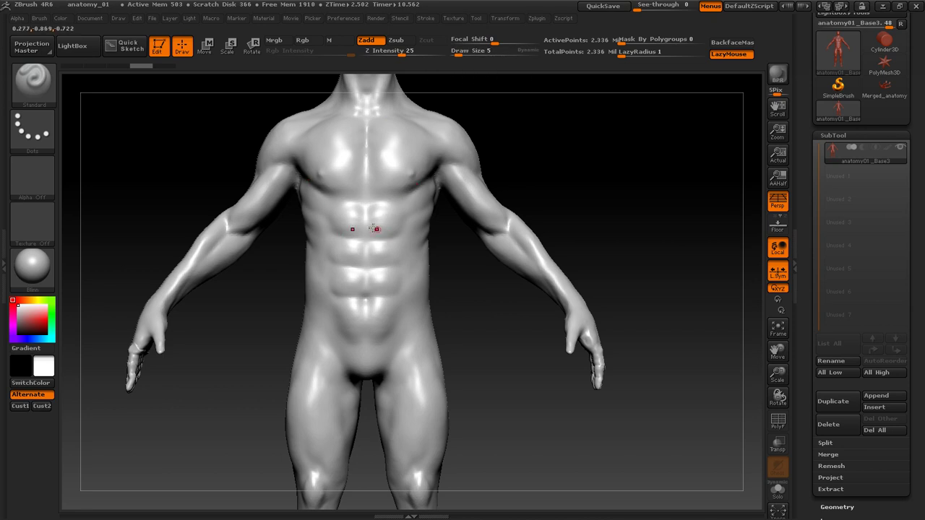
{"action": "left_click_drag", "start_coordinate": [489, 316], "coordinate": [372, 210], "text": "alt"}
{"action": "key", "text": "ctrl"}
{"action": "left_click_drag", "start_coordinate": [364, 207], "coordinate": [364, 222], "text": "ctrl"}
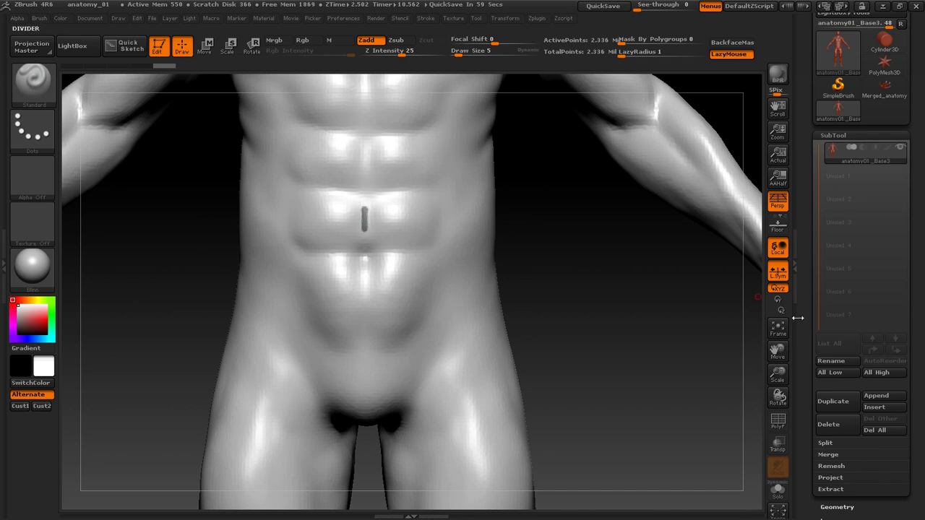
- Convert the masked abdominal strip into its own polygroup and display the polyframe
{"action": "left_click_drag", "start_coordinate": [807, 340], "coordinate": [809, 235]}
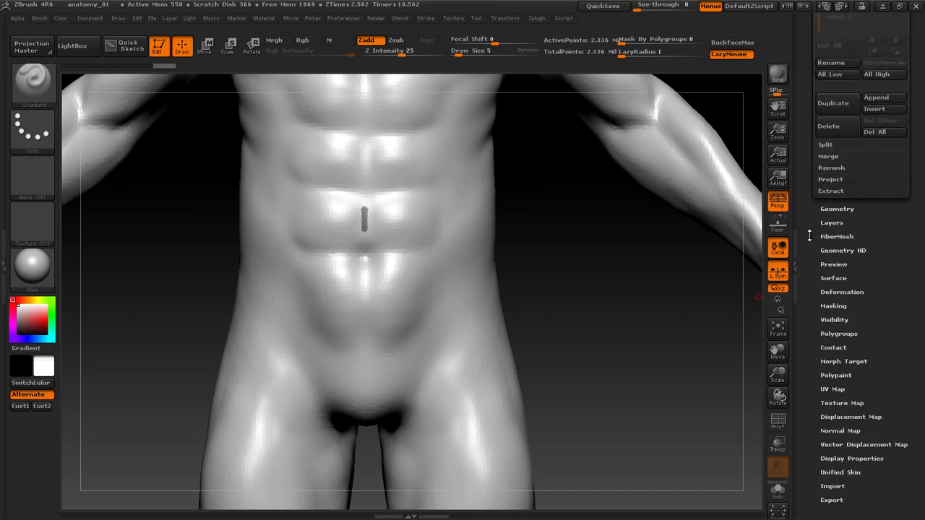
{"action": "left_click", "coordinate": [825, 334]}
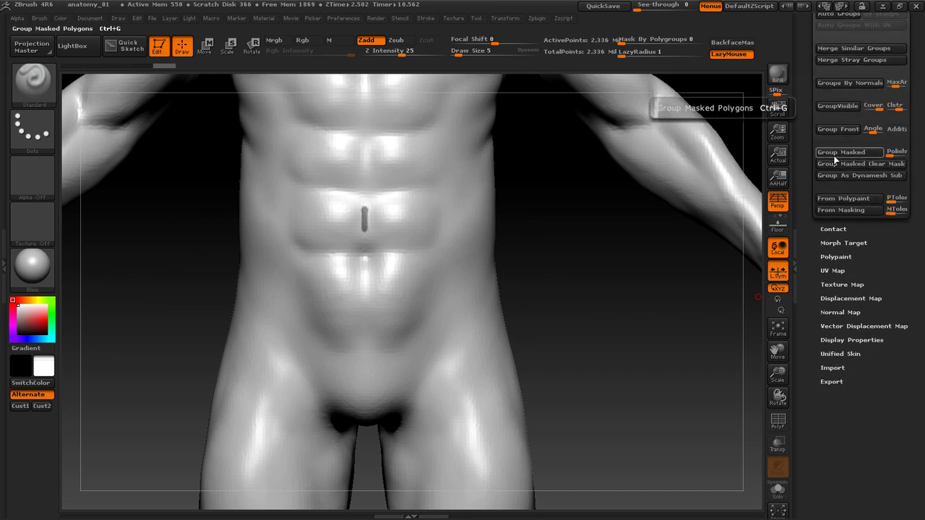
{"action": "left_click", "coordinate": [833, 155]}
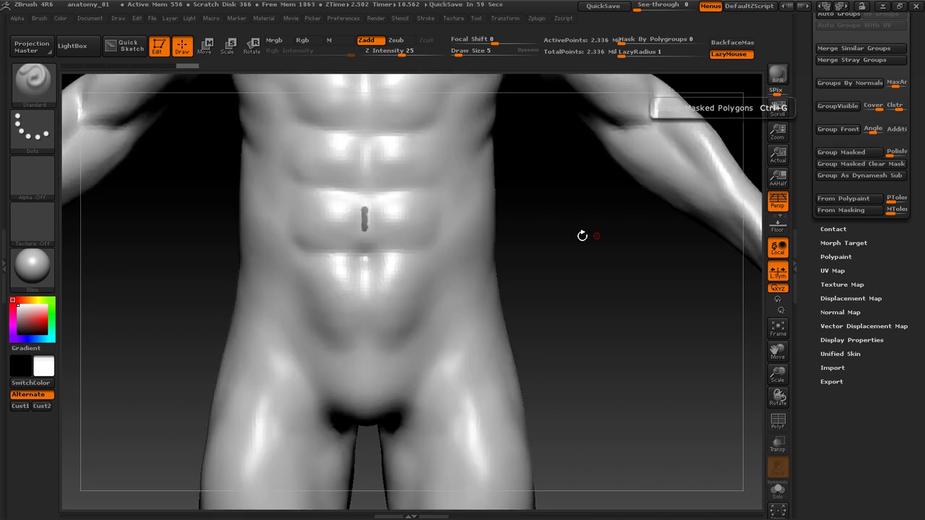
{"action": "left_click", "coordinate": [582, 234], "text": "ctrl"}
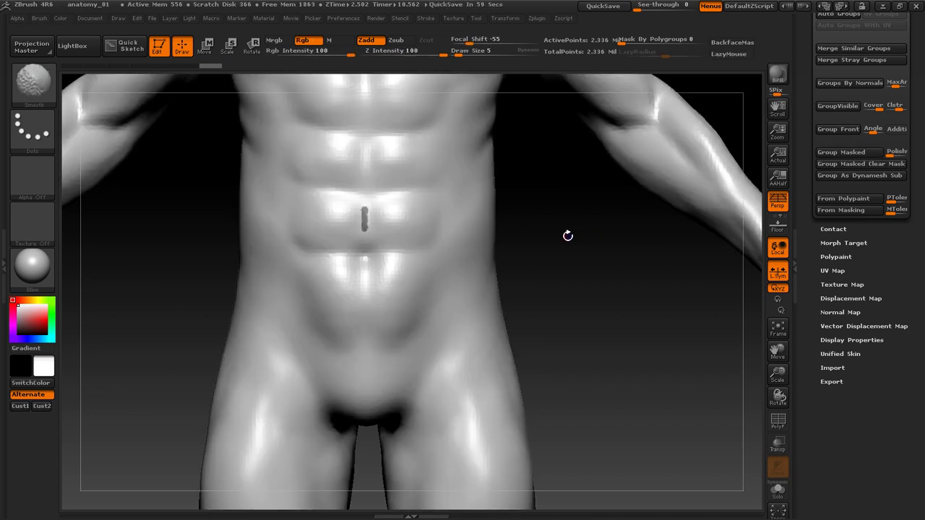
{"action": "key", "text": "shift+f"}
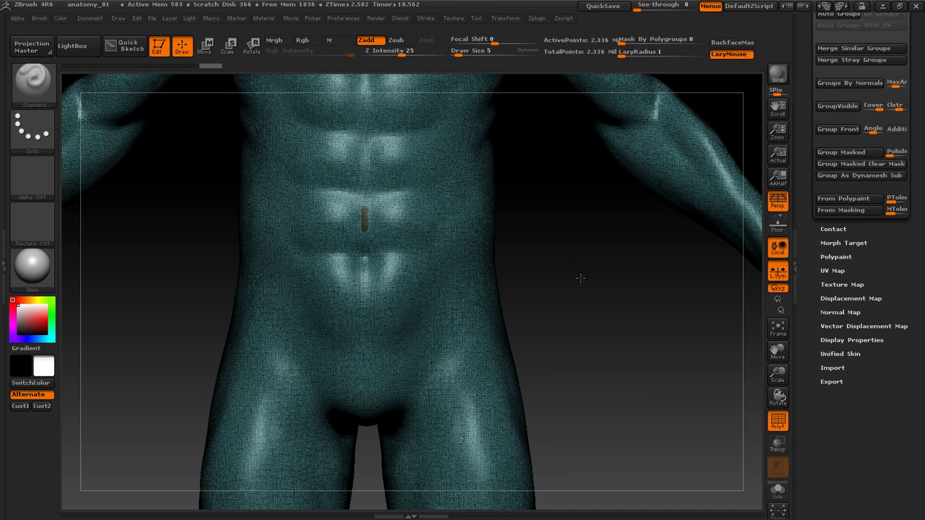
- Isolate the abdominal strip's polygroup and set the pivot point on it
{"action": "scroll", "coordinate": [639, 321], "scroll_direction": "up", "scroll_amount": 4}
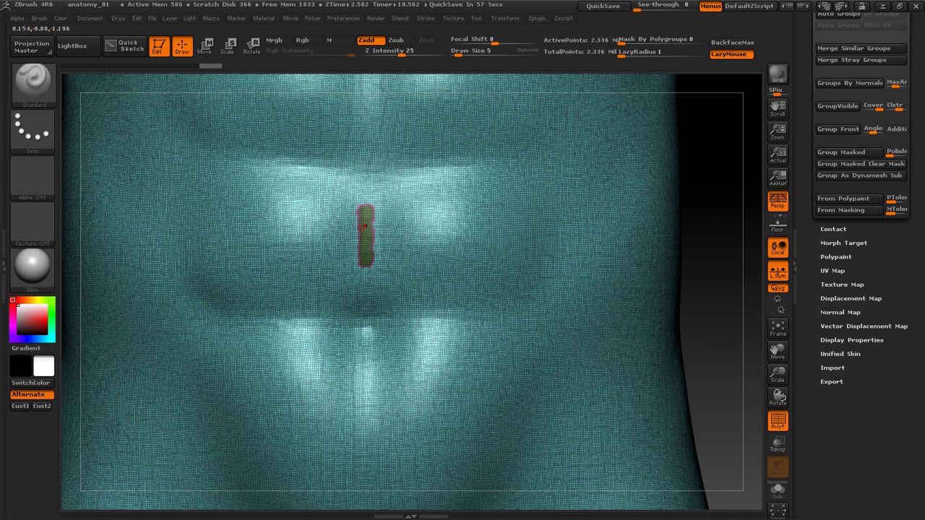
{"action": "key", "text": "ctrl+shift"}
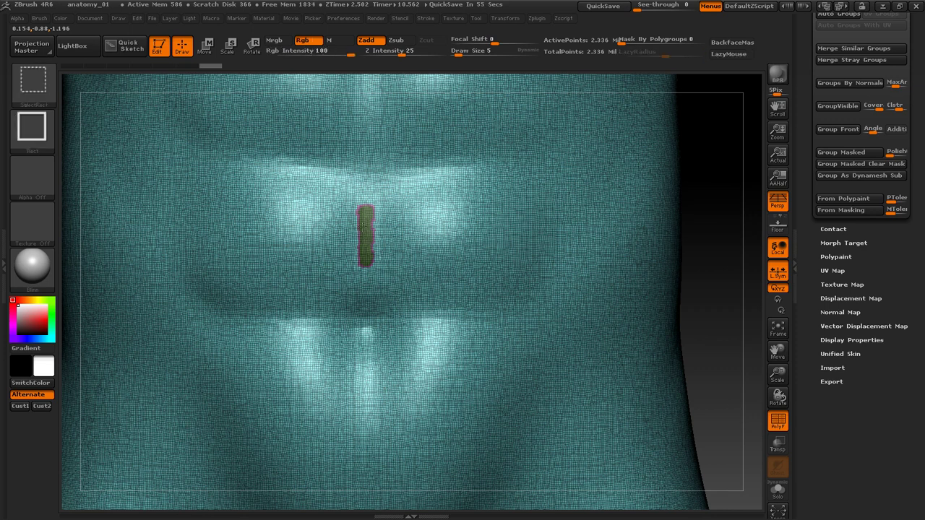
{"action": "left_click", "coordinate": [365, 235], "text": "ctrl+shift"}
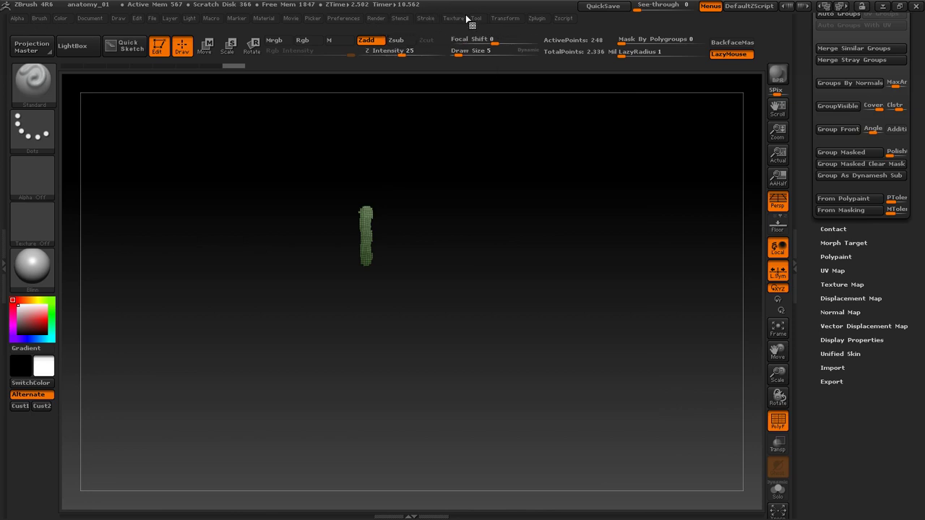
{"action": "left_click", "coordinate": [498, 19]}
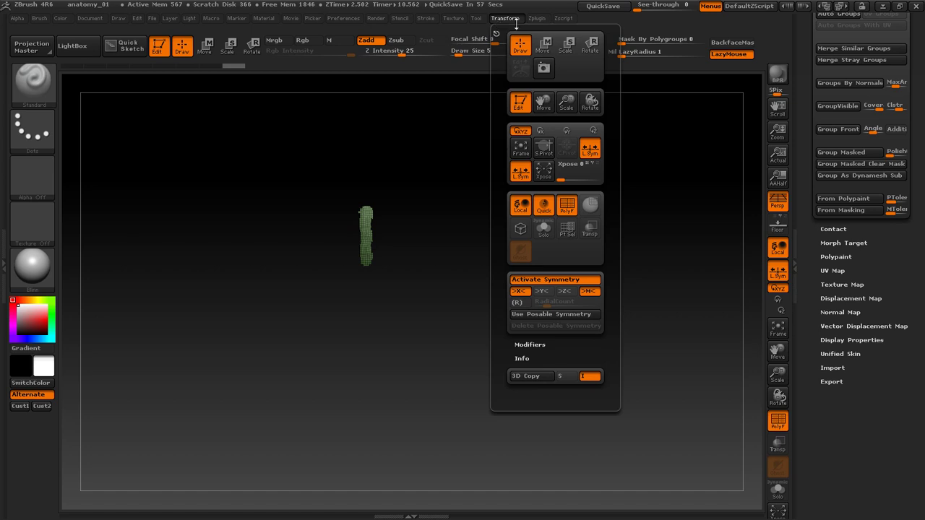
{"action": "left_click", "coordinate": [543, 150]}
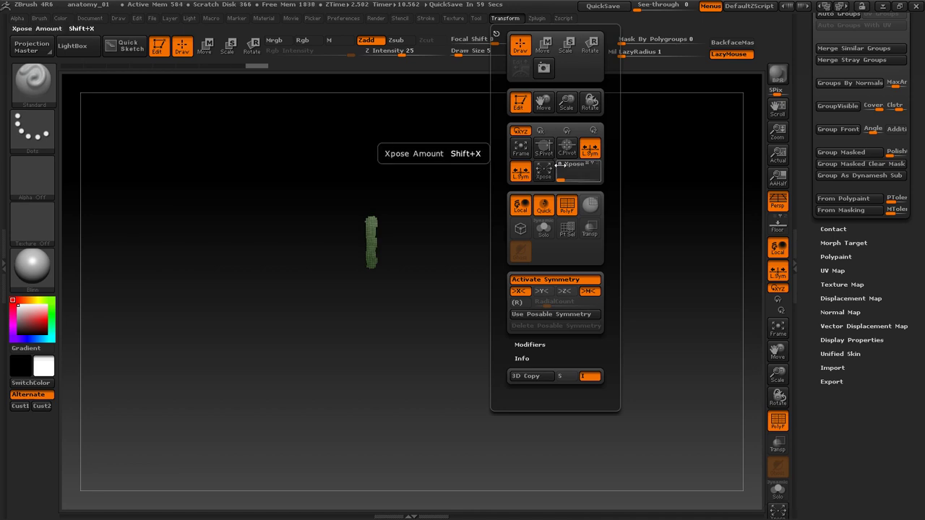
- Unhide the rest of the body, then turn off the polyframe and clear the mask
{"action": "key", "text": "ctrl"}
{"action": "key", "text": "ctrl+shift"}
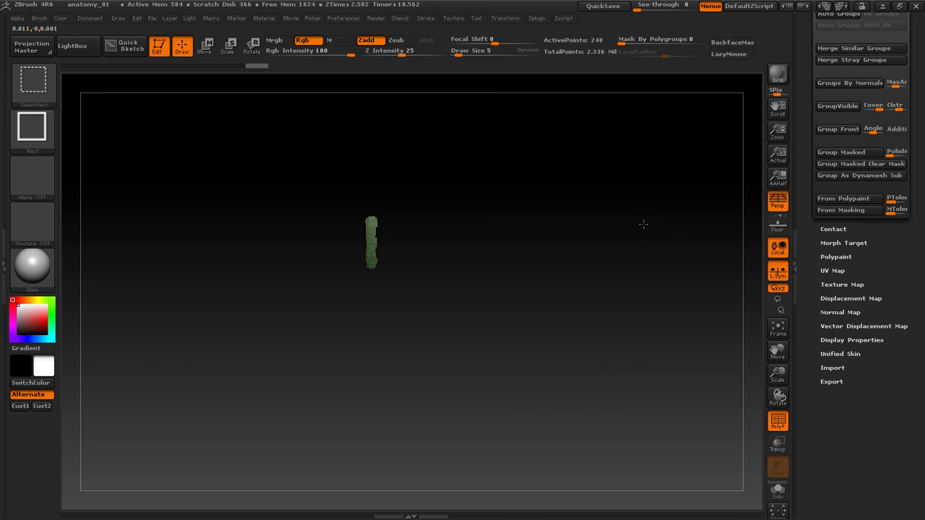
{"action": "left_click", "coordinate": [643, 224], "text": "ctrl+shift"}
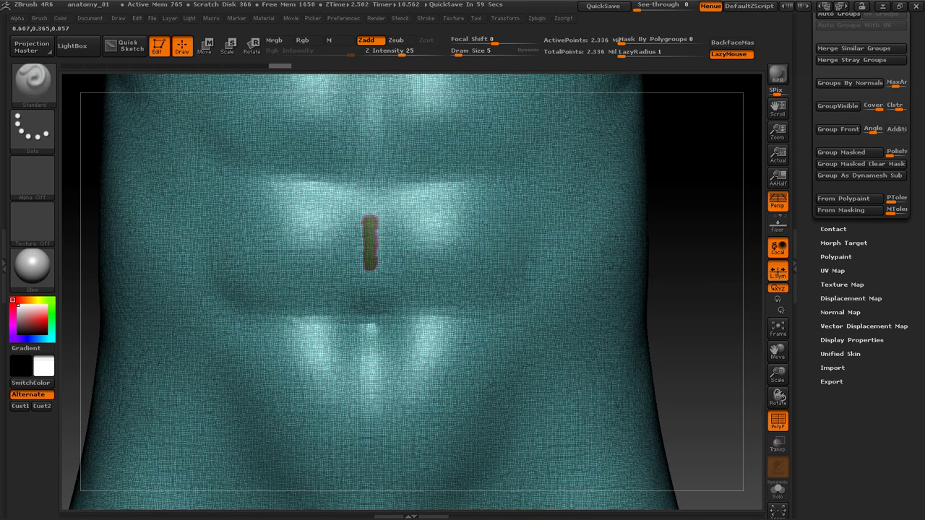
{"action": "key", "text": "f"}
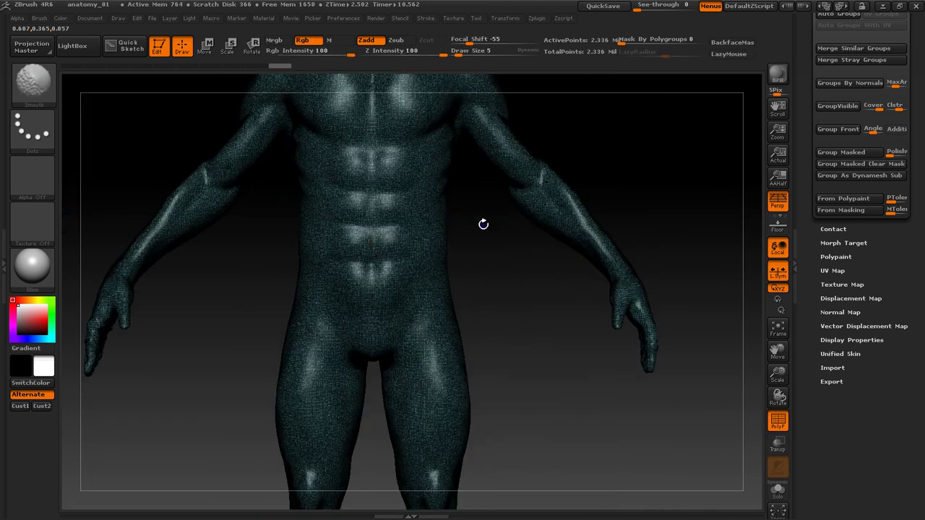
{"action": "key", "text": "shift+f"}
{"action": "left_click_drag", "start_coordinate": [477, 264], "coordinate": [520, 277], "text": "ctrl"}
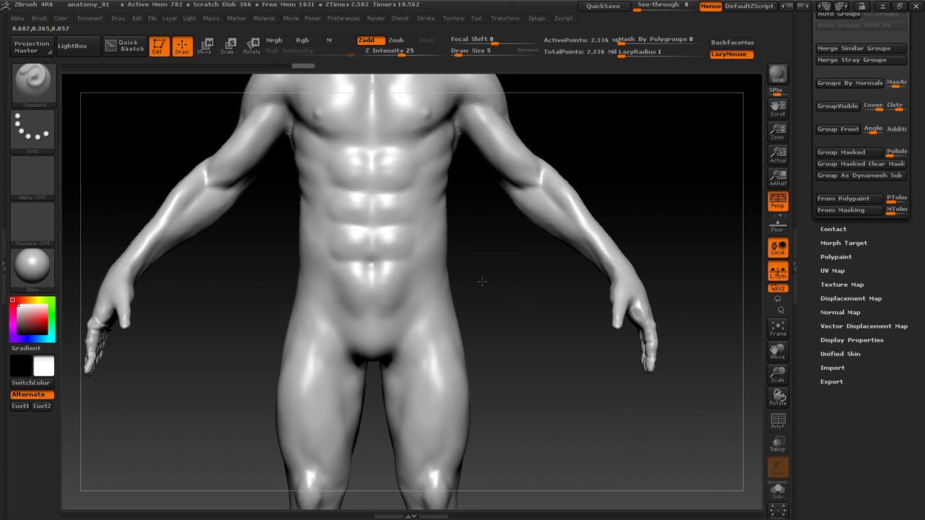
- Mask both arms symmetrically from the shoulders to the hands
{"action": "key", "text": "f"}
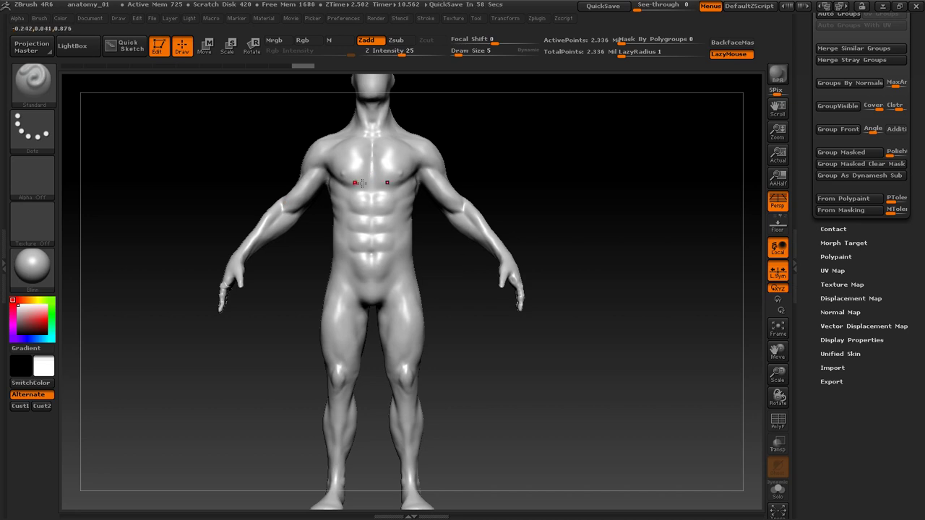
{"action": "mouse_move", "coordinate": [462, 307]}
{"action": "left_mouse_down", "text": "alt"}
{"action": "mouse_move", "coordinate": [441, 289]}
{"action": "mouse_move", "coordinate": [475, 245]}
{"action": "left_mouse_up", "text": "alt"}
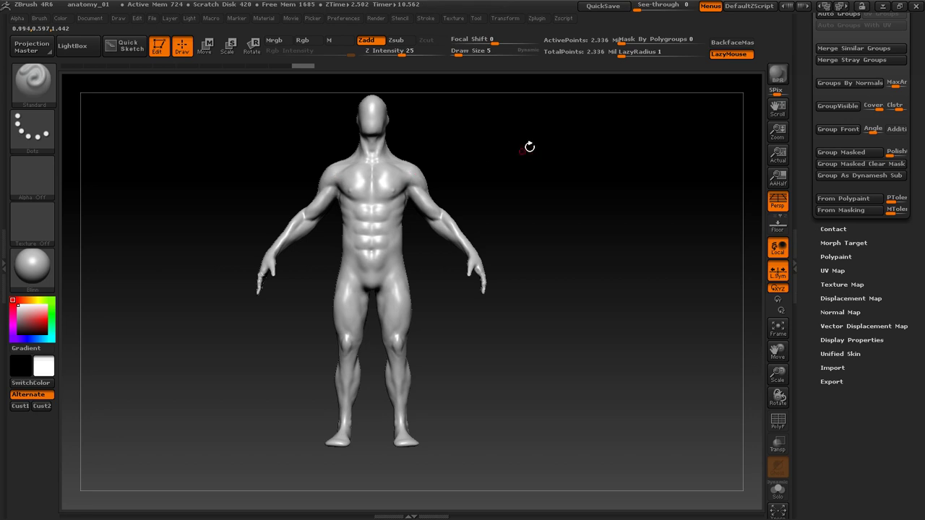
{"action": "key", "text": "ctrl+shift"}
{"action": "key", "text": "ctrl"}
{"action": "left_click_drag", "start_coordinate": [520, 226], "coordinate": [432, 305], "text": "ctrl"}
{"action": "mouse_move", "coordinate": [456, 129]}
{"action": "left_mouse_down", "text": "ctrl"}
{"action": "mouse_move", "coordinate": [417, 231]}
{"action": "mouse_move", "coordinate": [406, 232]}
{"action": "left_mouse_up", "text": "ctrl"}
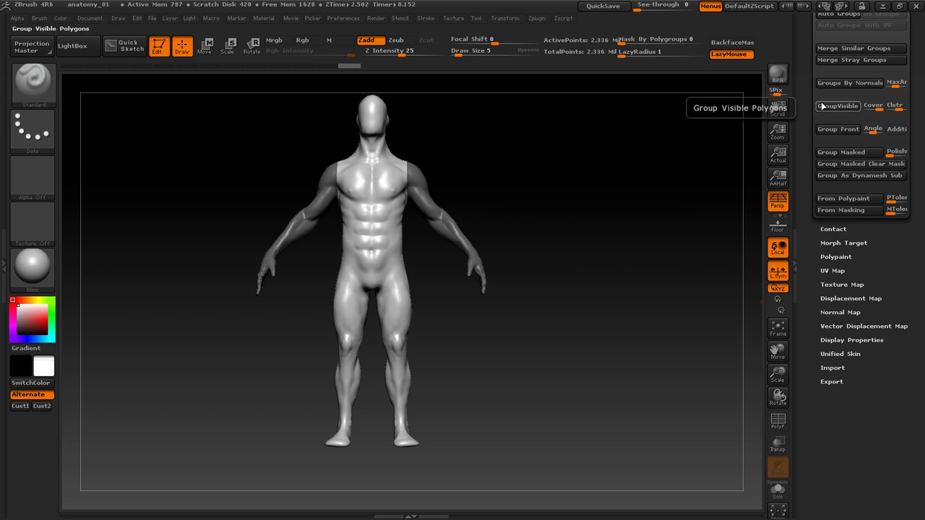
- Assign the masked arms a separate polygroup with the polyframe displayed, and clear the mask
{"action": "left_click", "coordinate": [843, 154]}
{"action": "key", "text": "ctrl+i"}
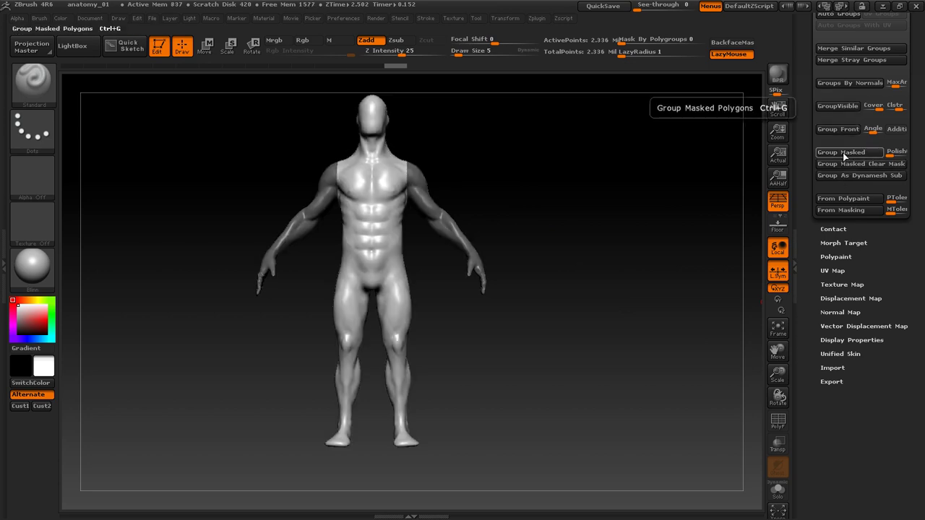
{"action": "key", "text": "shift+f"}
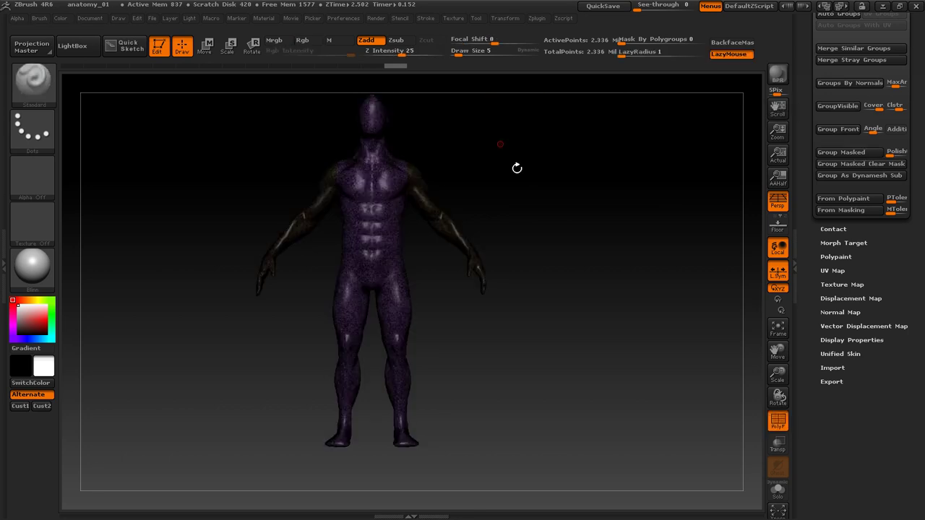
{"action": "left_click", "coordinate": [529, 179], "text": "ctrl"}
{"action": "left_click_drag", "start_coordinate": [549, 208], "coordinate": [506, 217], "text": "ctrl"}
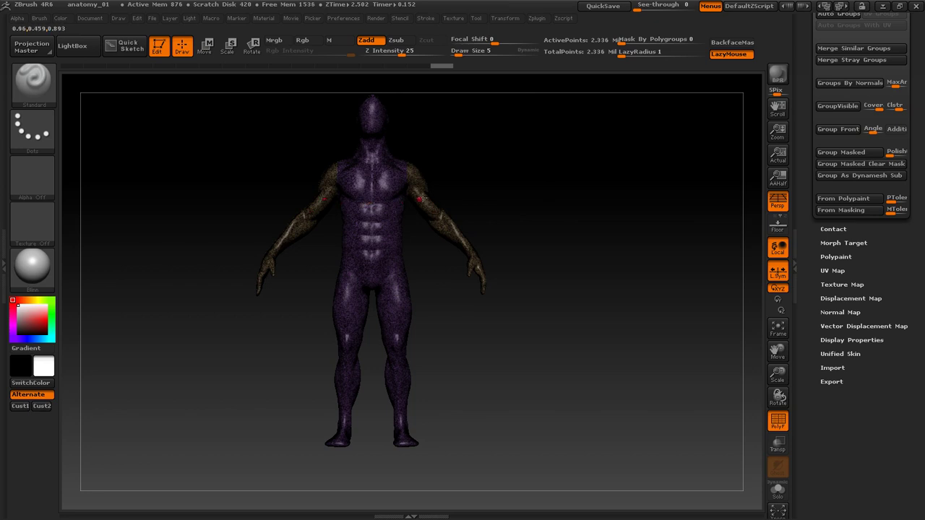
- Isolate the arms' polygroup, then mask the figure's left arm and give it its own polygroup
{"action": "key", "text": "ctrl+shift"}
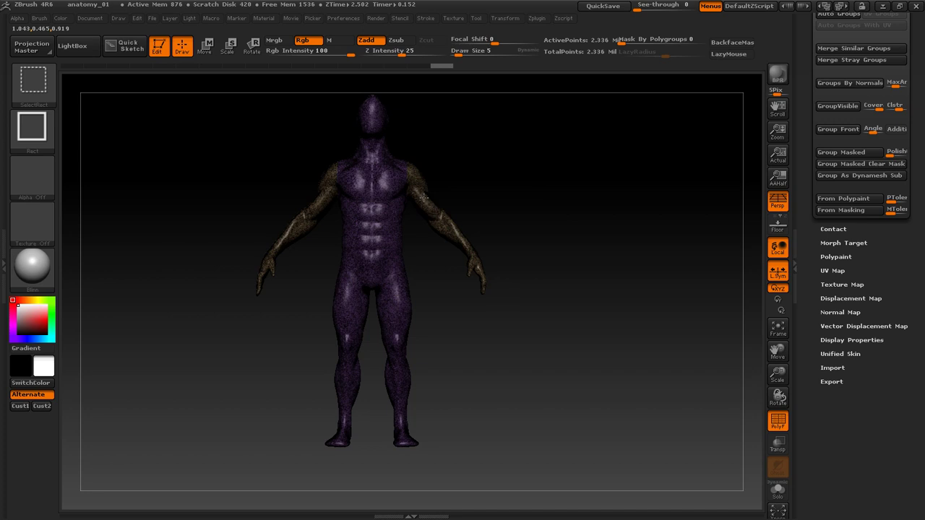
{"action": "left_click", "coordinate": [423, 197], "text": "ctrl+shift"}
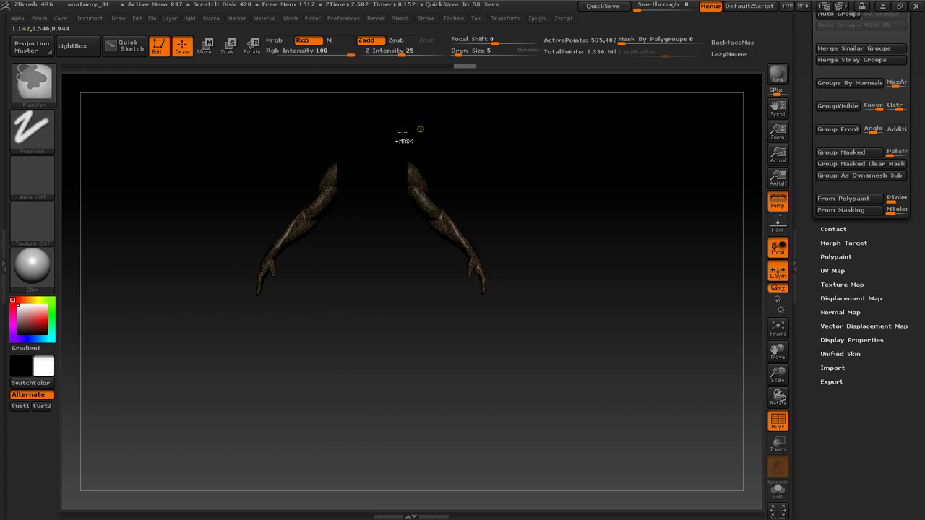
{"action": "left_click_drag", "start_coordinate": [373, 120], "coordinate": [535, 334], "text": "ctrl"}
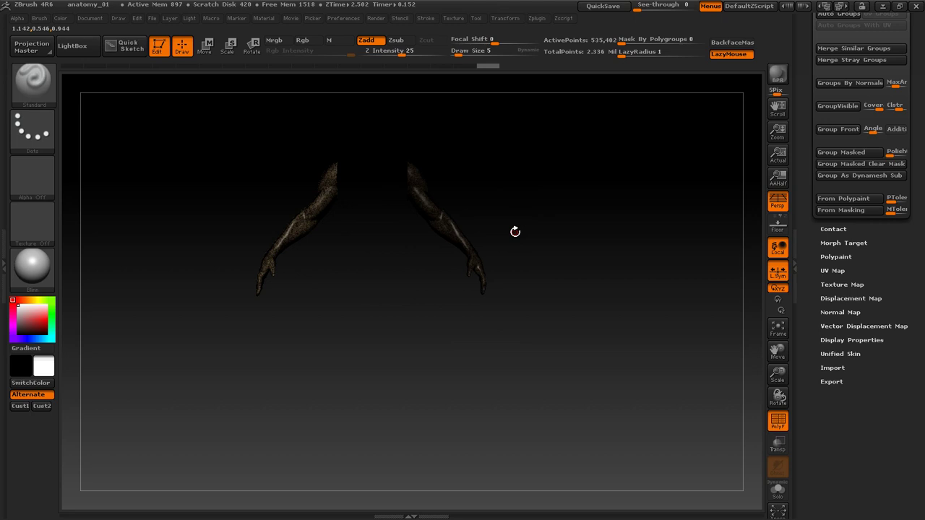
{"action": "left_click", "coordinate": [854, 151]}
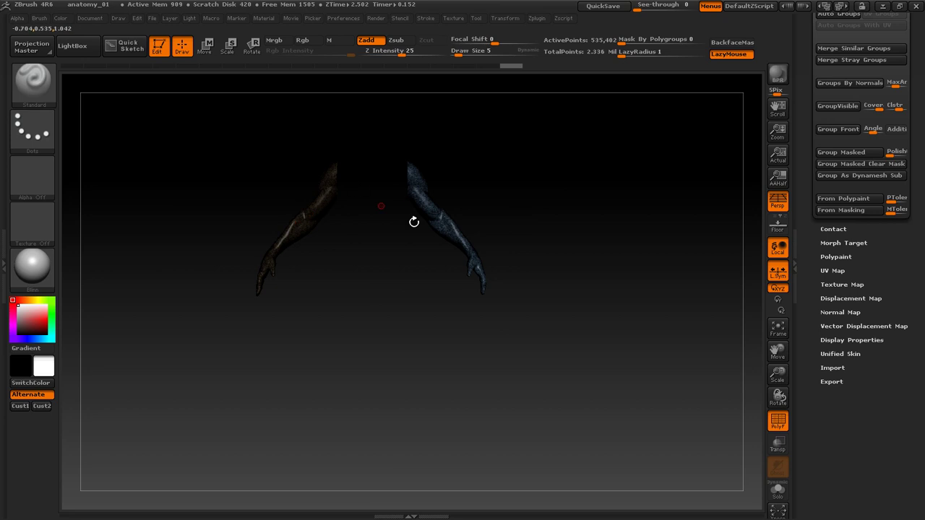
- Bring back the full figure, hide the polyframe and remove the remaining arm mask
{"action": "key", "text": "ctrl+shift"}
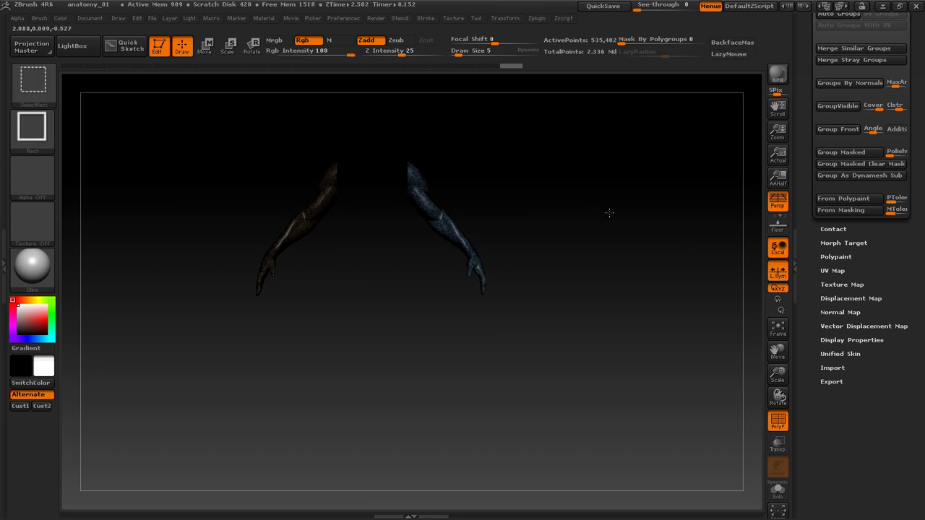
{"action": "left_click", "coordinate": [609, 212], "text": "ctrl+shift"}
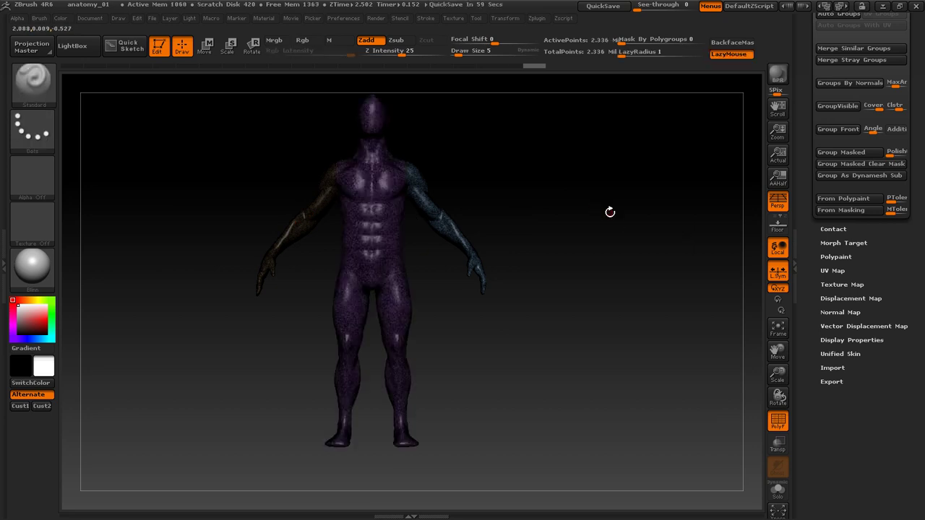
{"action": "left_click", "coordinate": [578, 215], "text": "ctrl"}
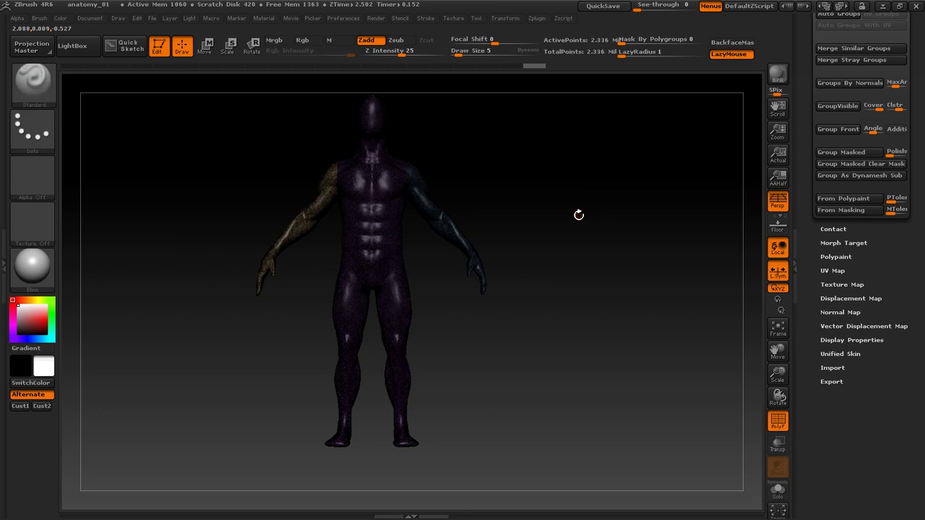
{"action": "left_click", "coordinate": [539, 184], "text": "ctrl"}
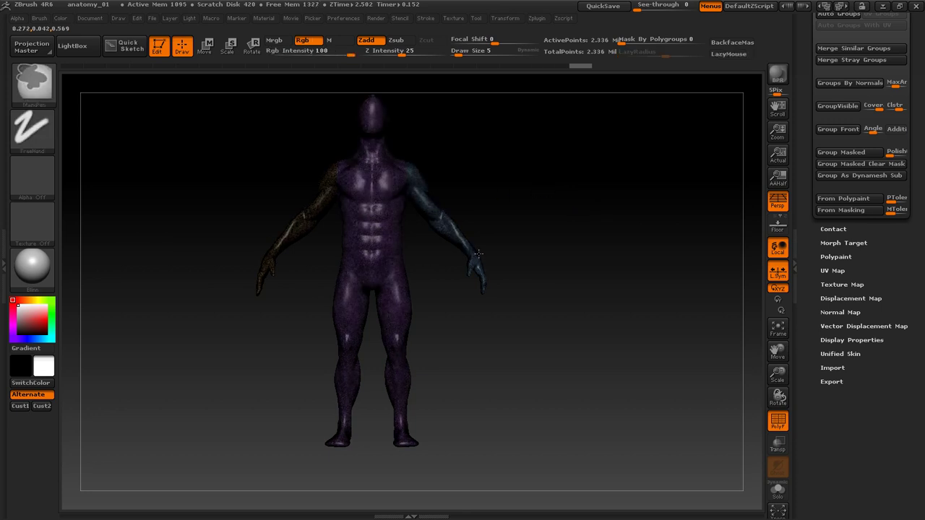
{"action": "key", "text": "shift+f"}
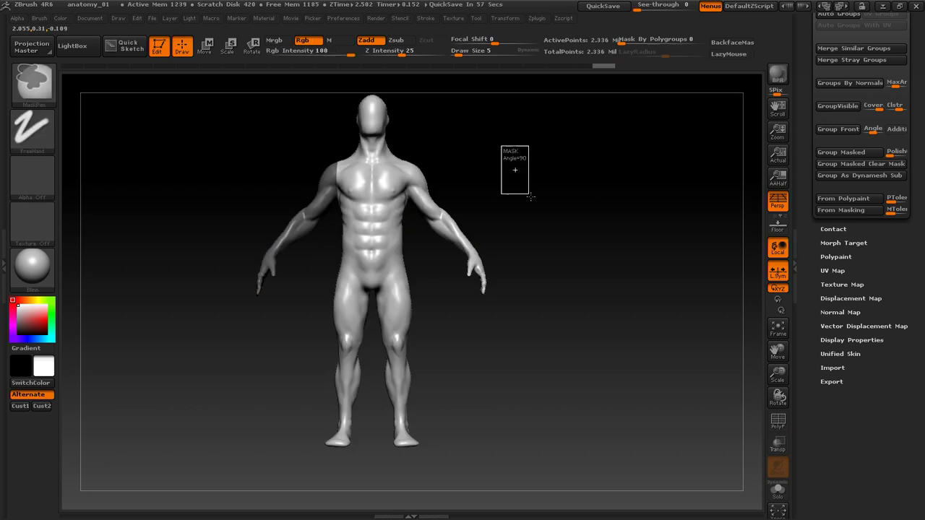
{"action": "key", "text": "ctrl"}
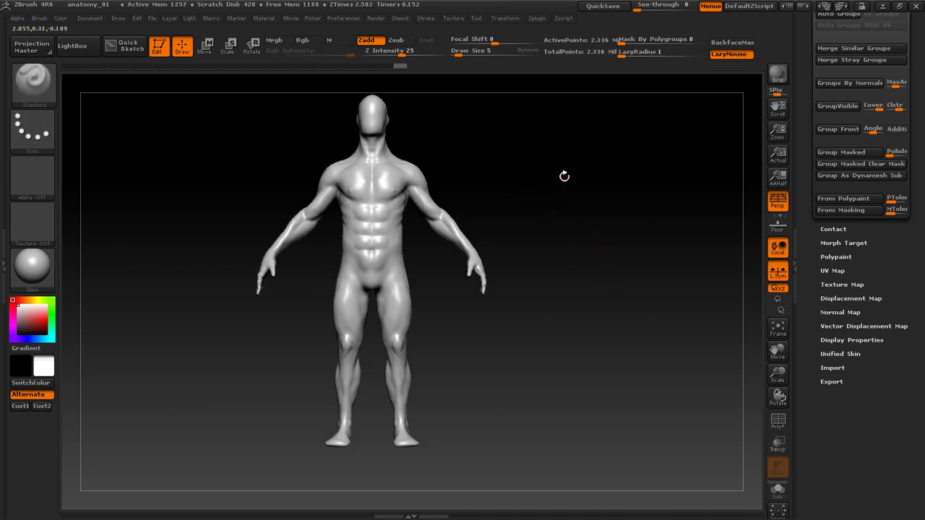
- Isolate the figure's left arm by its polygroup and split it from the body into its own subtool
{"action": "left_click_drag", "start_coordinate": [804, 105], "coordinate": [809, 294]}
{"action": "key", "text": "ctrl"}
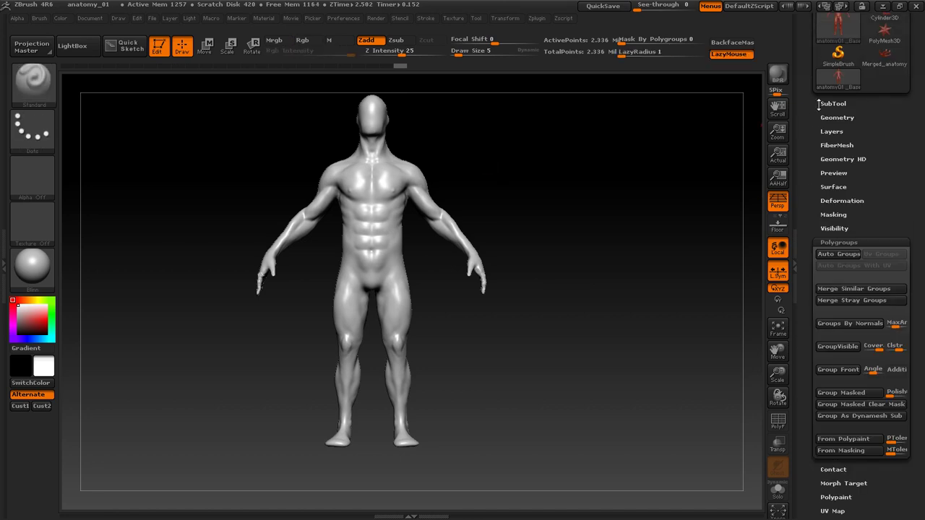
{"action": "left_click", "coordinate": [831, 104]}
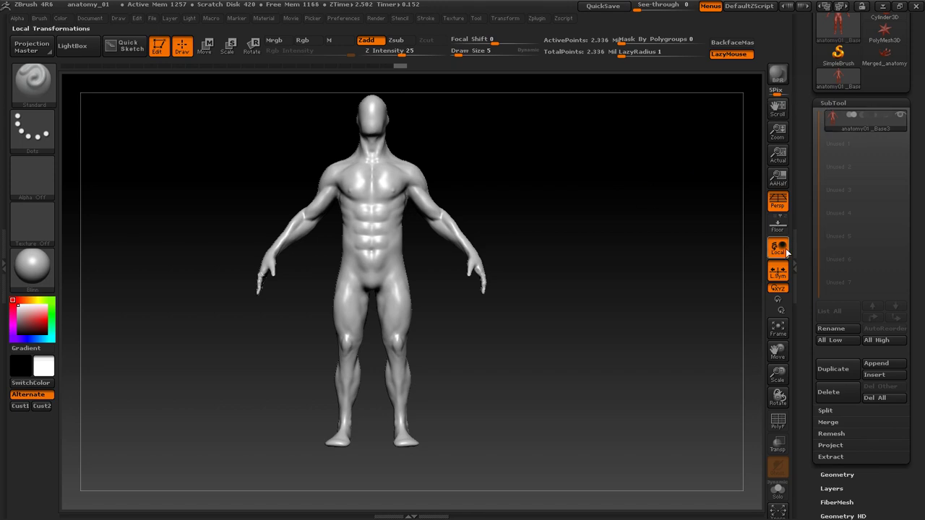
{"action": "key", "text": "ctrl"}
{"action": "key", "text": "ctrl+shift"}
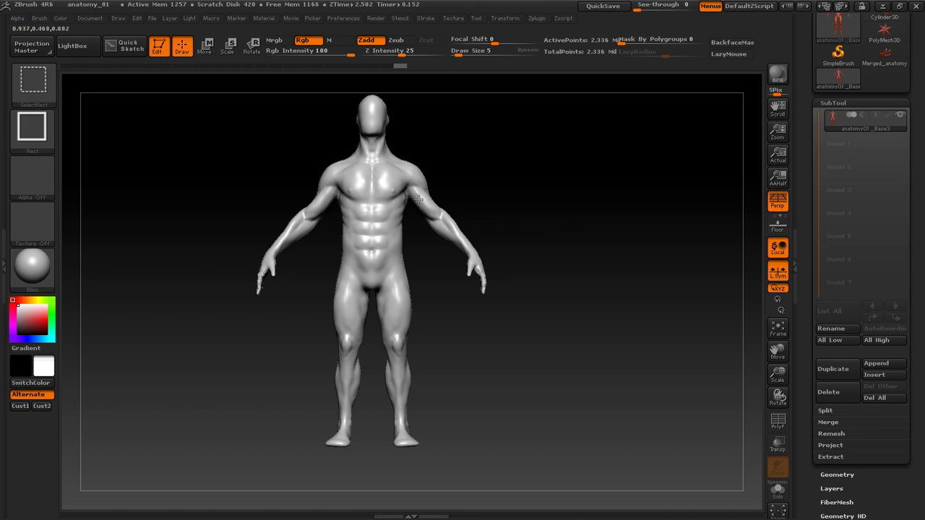
{"action": "left_click", "coordinate": [418, 199], "text": "ctrl+shift"}
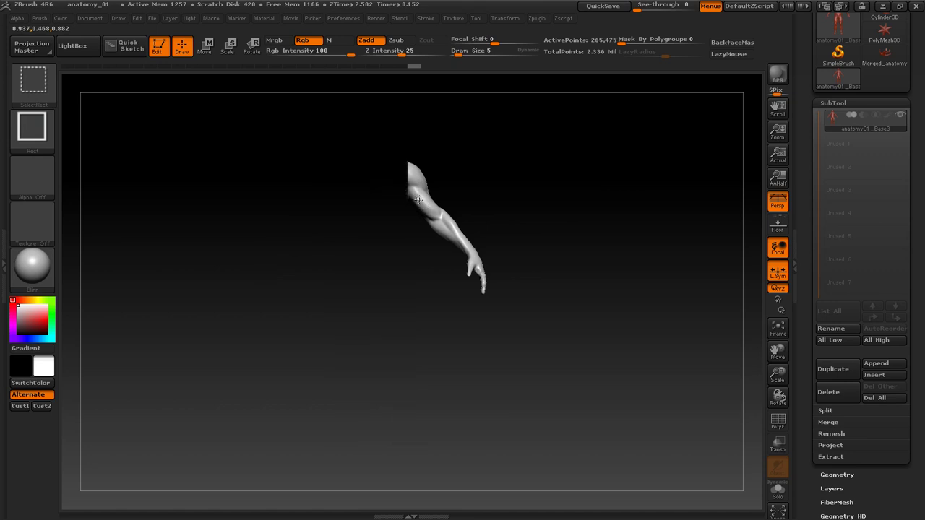
{"action": "left_click", "coordinate": [826, 410]}
{"action": "left_click", "coordinate": [833, 421]}
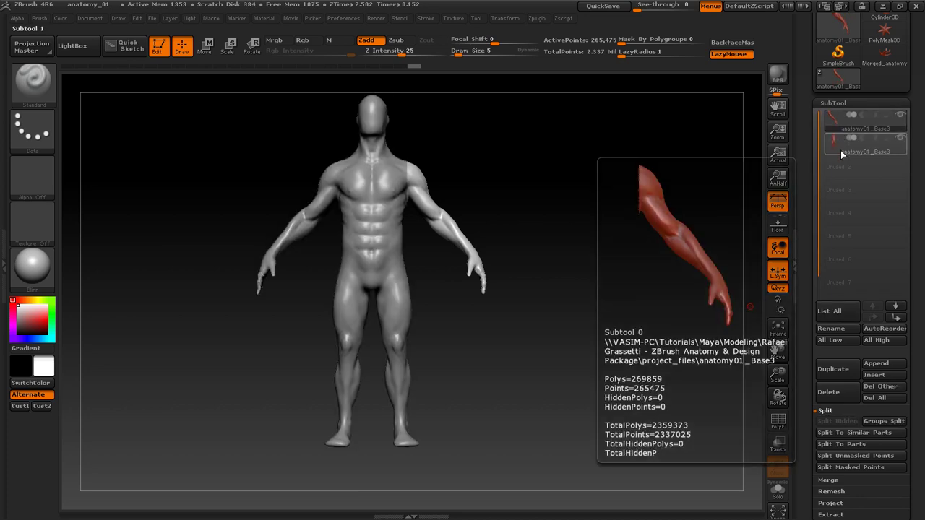
- Select the body subtool and split the figure's right arm off into a separate subtool
{"action": "left_click", "coordinate": [840, 151]}
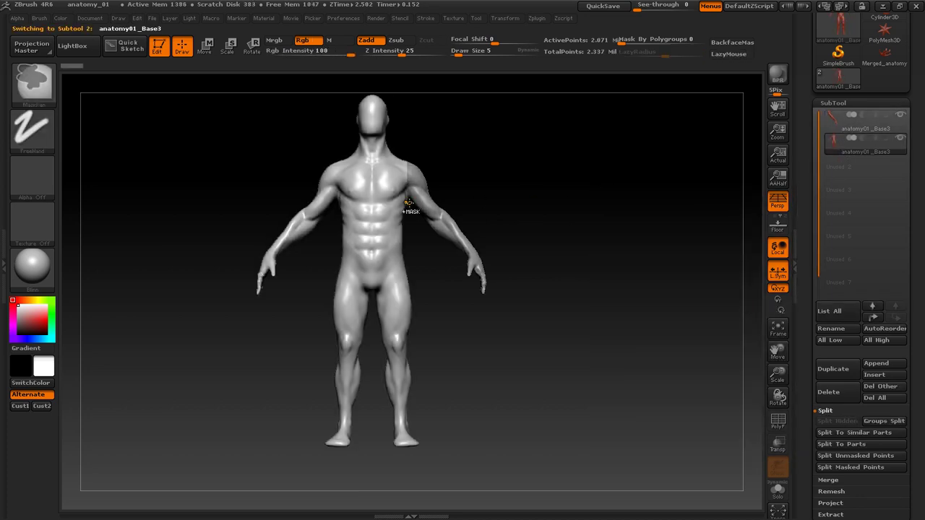
{"action": "left_click", "coordinate": [378, 193], "text": "ctrl+alt+shift"}
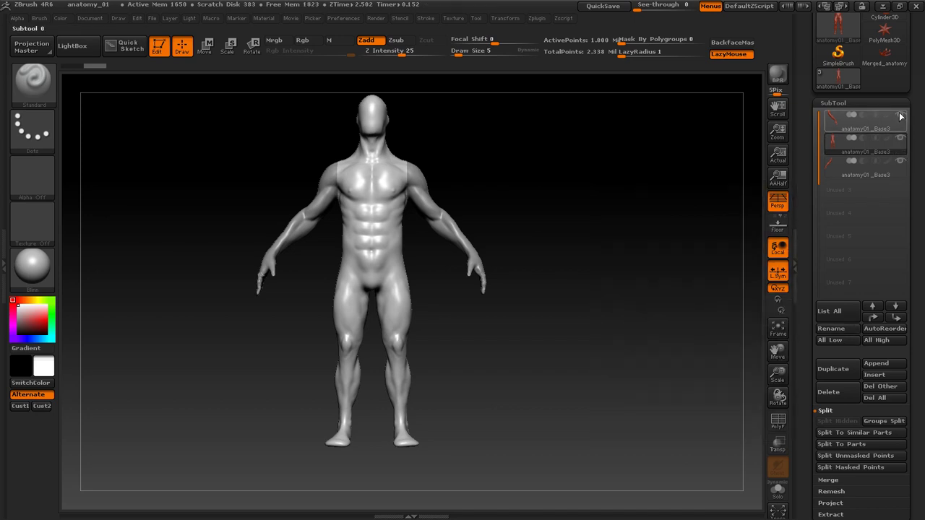
{"action": "mouse_move", "coordinate": [902, 164]}
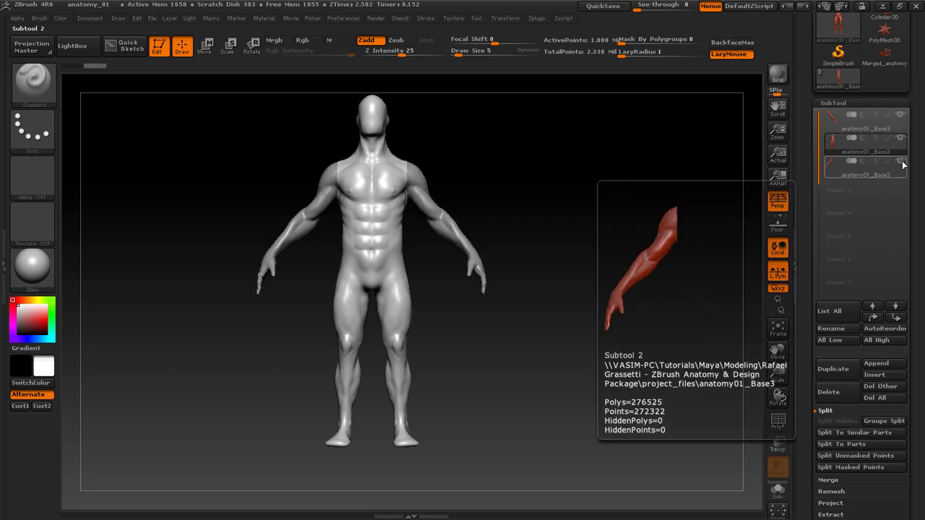
- Hide the figure's right arm subtool to check it, select it and delete it
{"action": "left_click_drag", "start_coordinate": [547, 267], "coordinate": [499, 306]}
{"action": "left_click_drag", "start_coordinate": [475, 337], "coordinate": [495, 289], "text": "alt"}
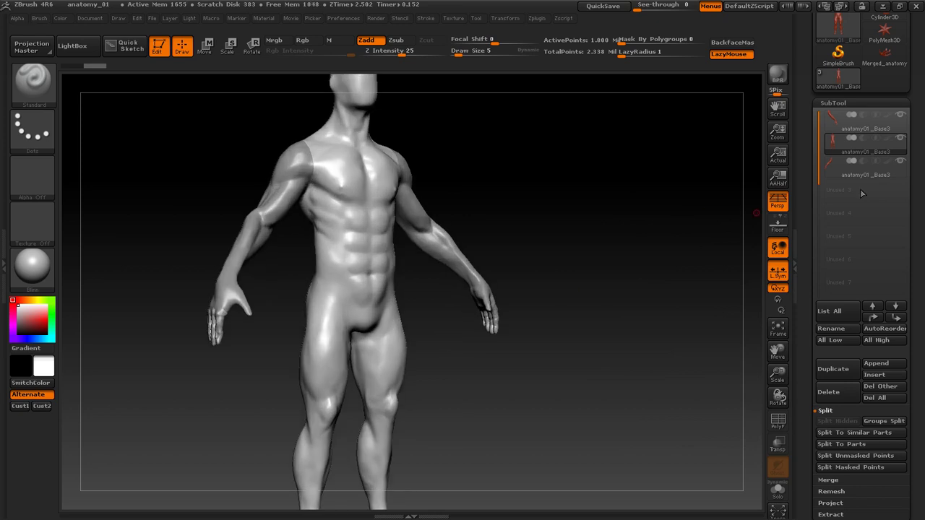
{"action": "left_click", "coordinate": [899, 161]}
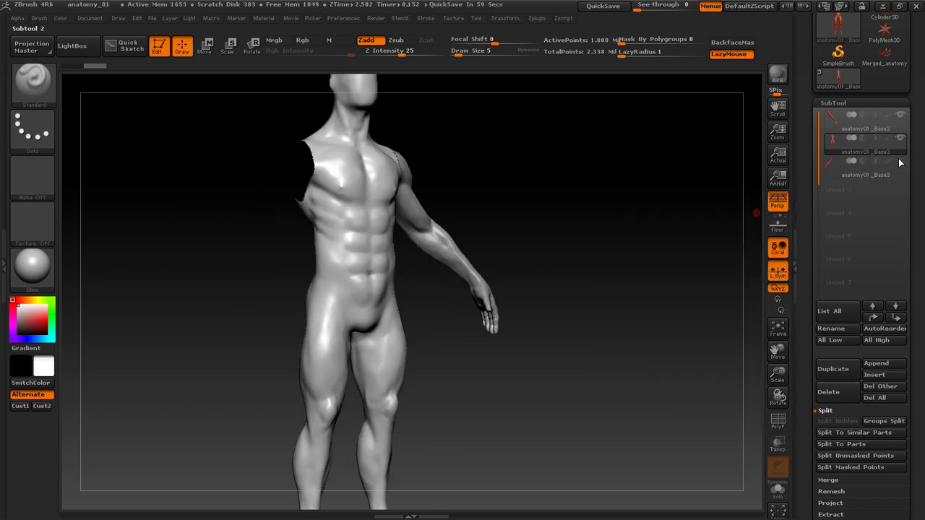
{"action": "left_click", "coordinate": [860, 177]}
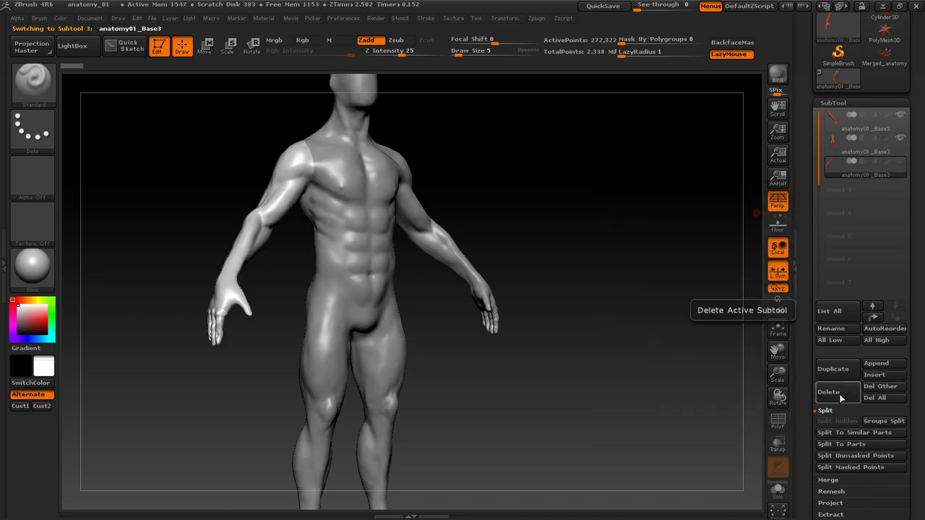
{"action": "left_click", "coordinate": [840, 398]}
{"action": "left_click", "coordinate": [708, 420]}
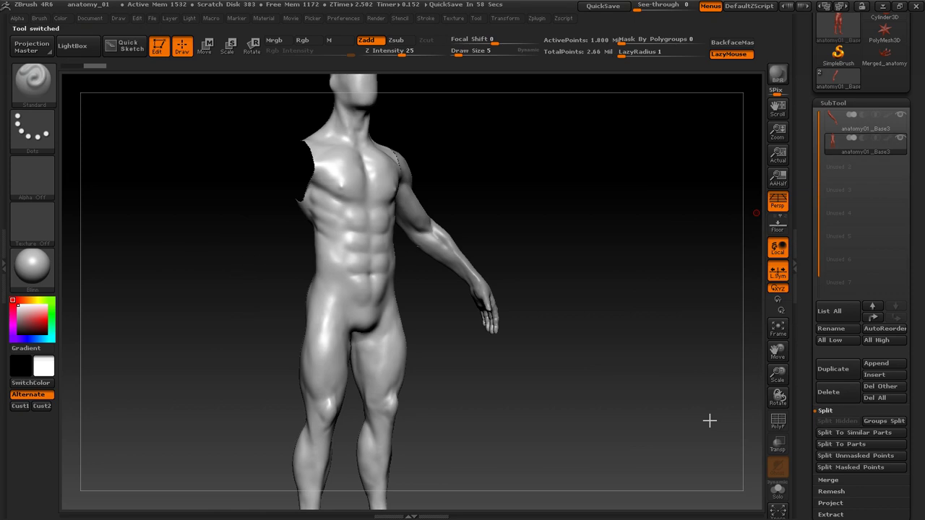
- Mirror the remaining arm across the X axis as an appended new subtool using SubTool Master, and reselect the original arm
{"action": "left_click_drag", "start_coordinate": [636, 296], "coordinate": [618, 295]}
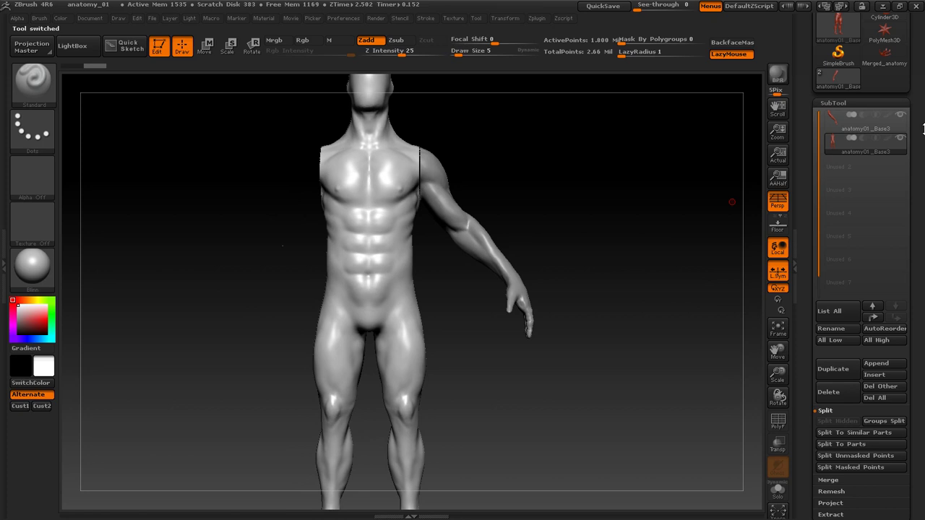
{"action": "left_click", "coordinate": [863, 122]}
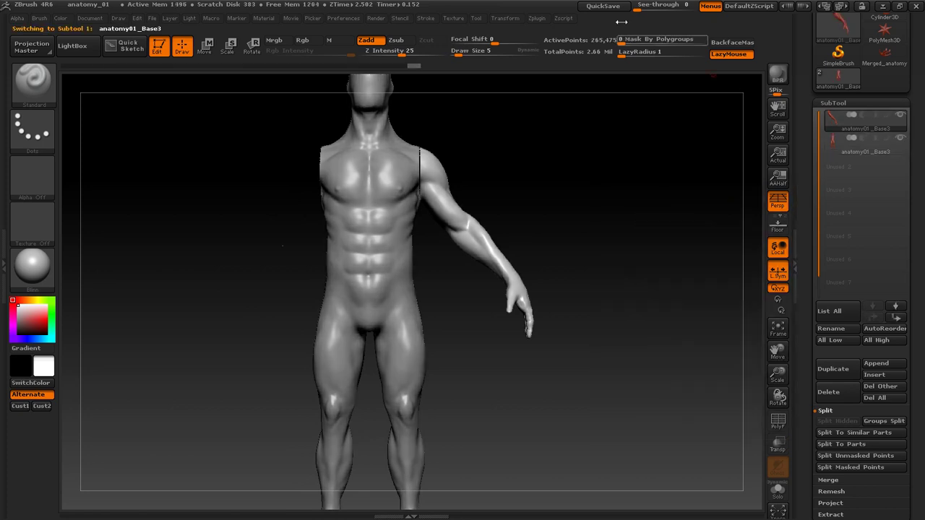
{"action": "left_click", "coordinate": [511, 18]}
{"action": "left_click", "coordinate": [537, 19]}
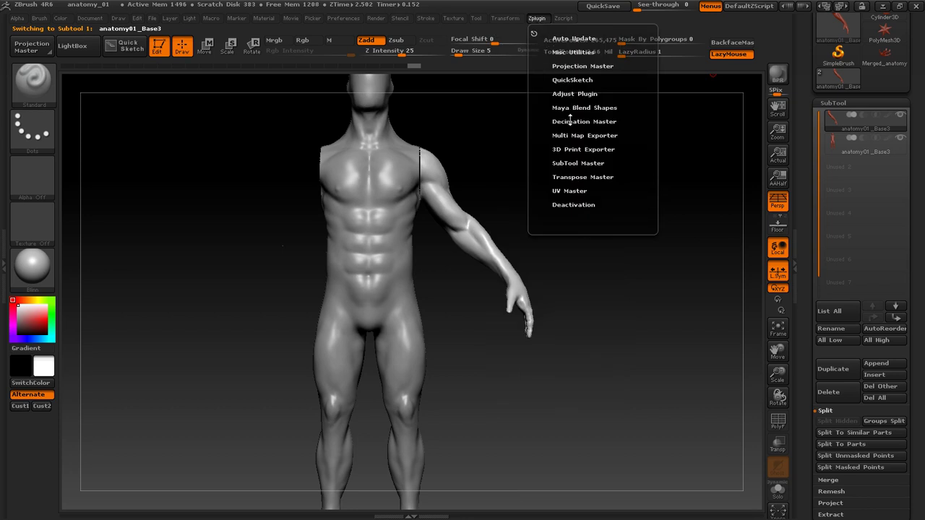
{"action": "left_click", "coordinate": [568, 164]}
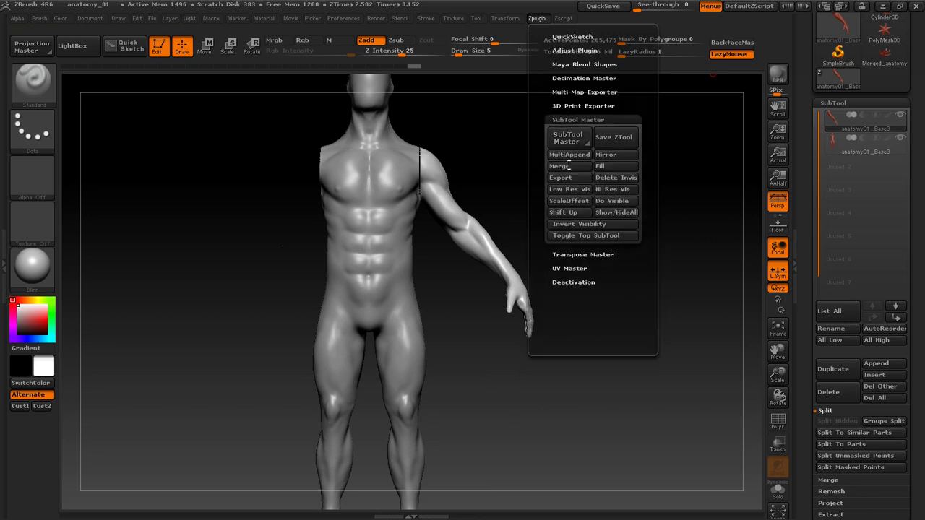
{"action": "left_click", "coordinate": [569, 102]}
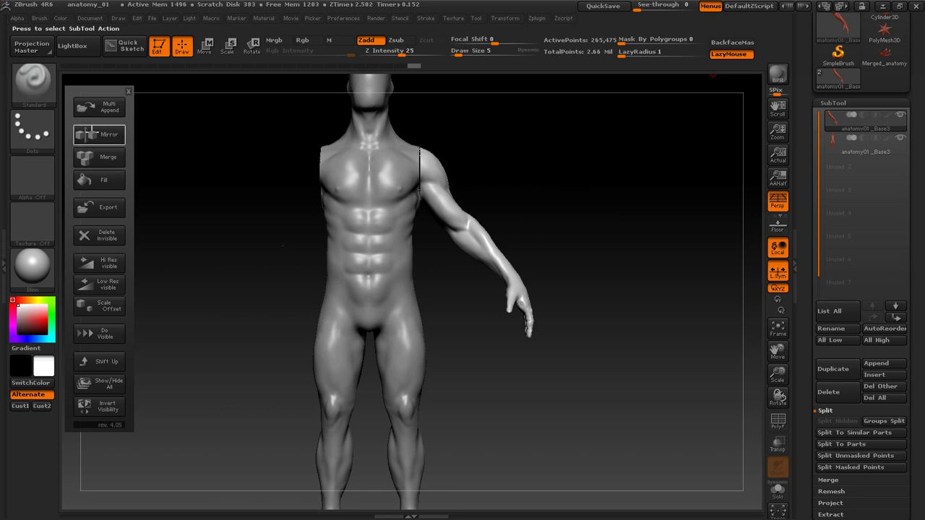
{"action": "left_click", "coordinate": [99, 135]}
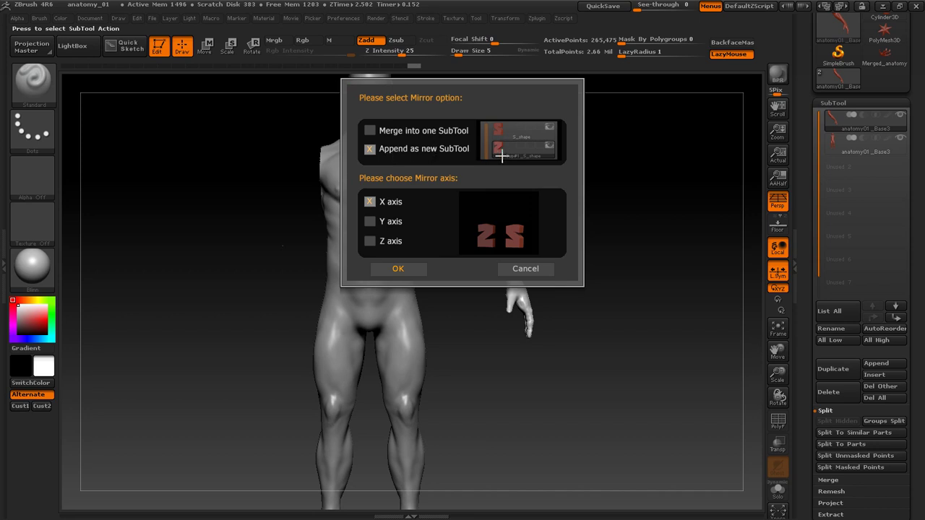
{"action": "left_click", "coordinate": [412, 271]}
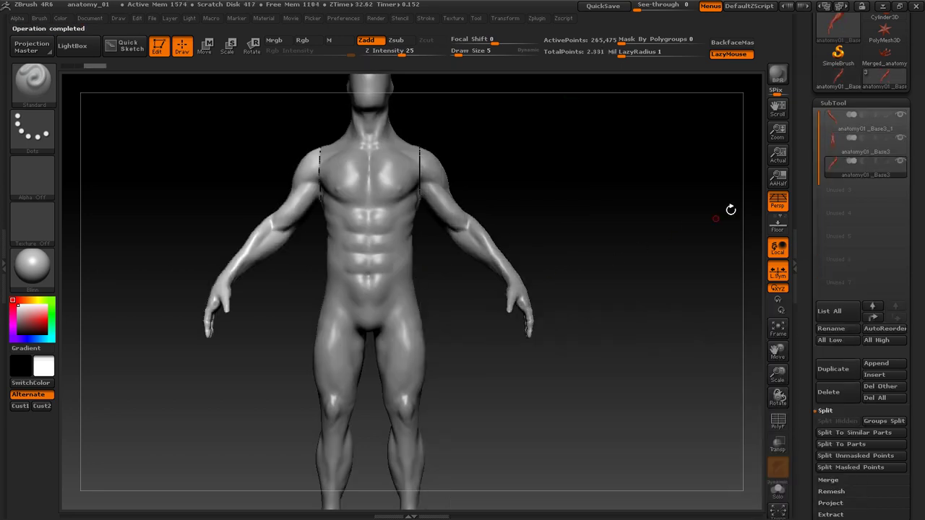
{"action": "left_click", "coordinate": [870, 130]}
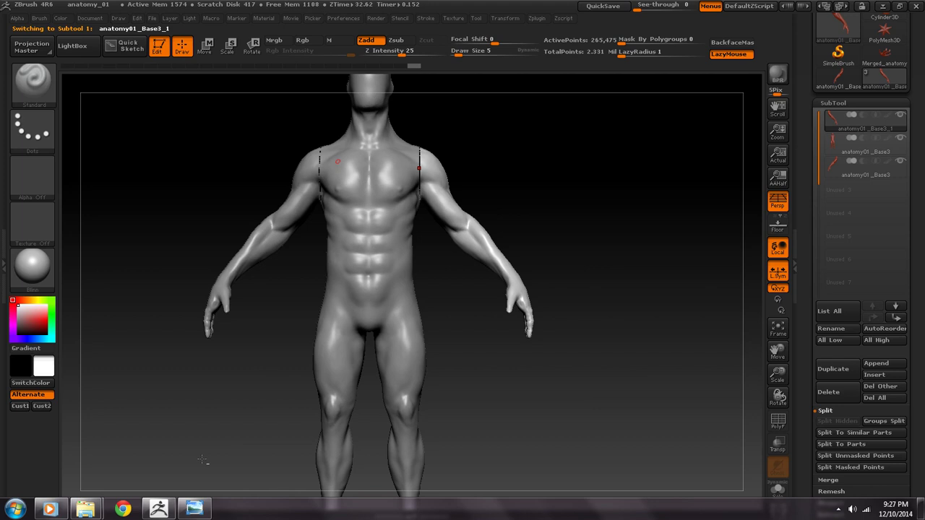
- View the figure's image in Windows Photo Viewer and return to ZBrush
{"action": "left_click", "coordinate": [193, 508]}
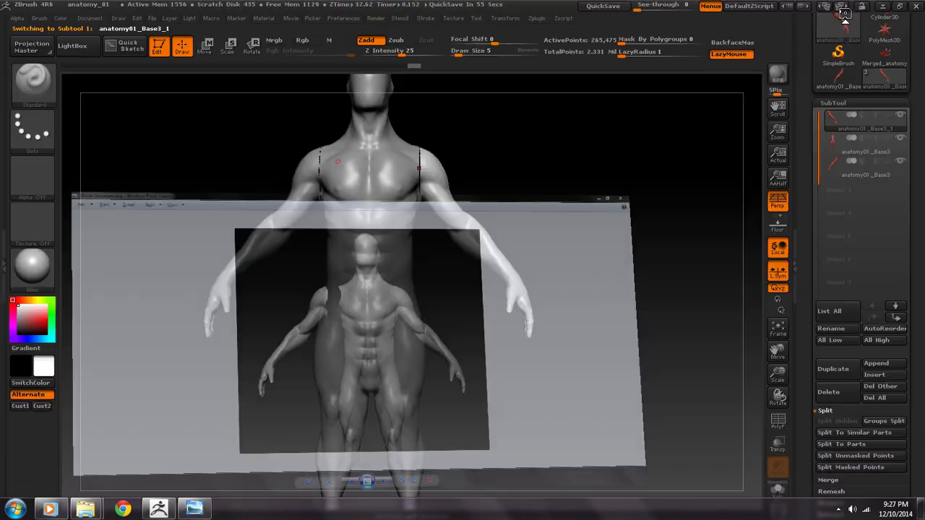
{"action": "left_click", "coordinate": [871, 5]}
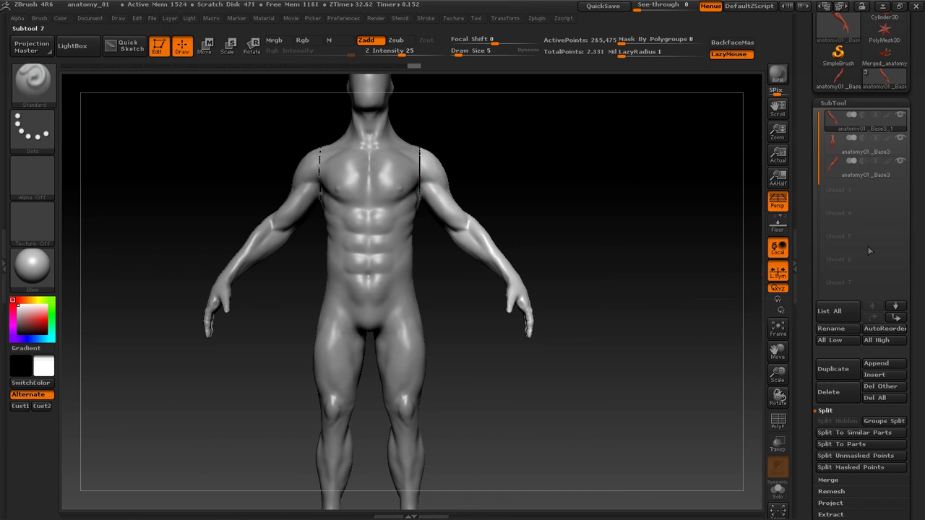
- Merge the original arm down into the body, and merge the result with the mirrored arm into a single subtool
{"action": "mouse_move", "coordinate": [857, 131]}
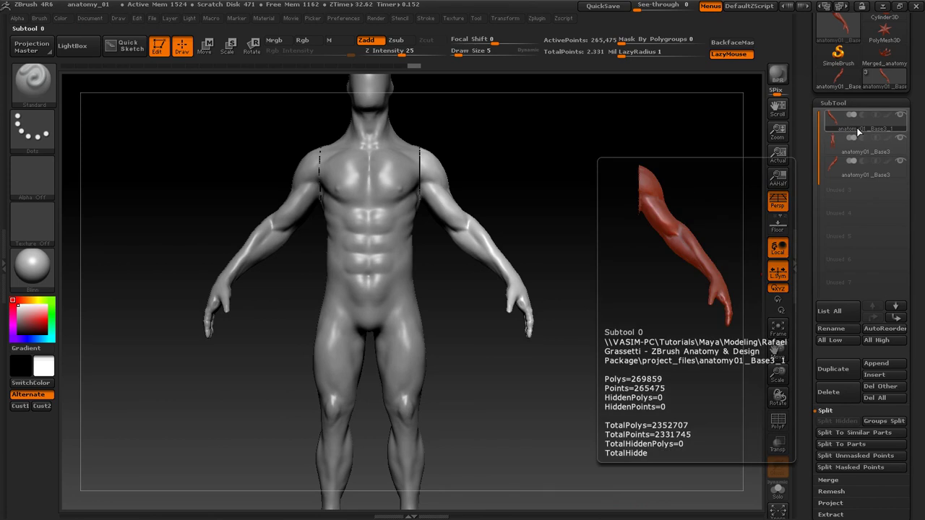
{"action": "left_click", "coordinate": [824, 410]}
{"action": "left_click", "coordinate": [828, 422]}
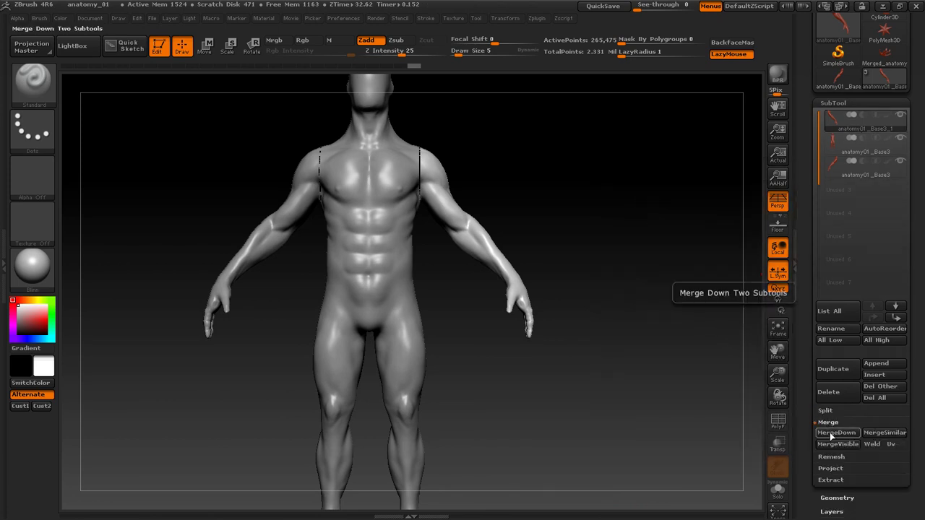
{"action": "left_click", "coordinate": [833, 433]}
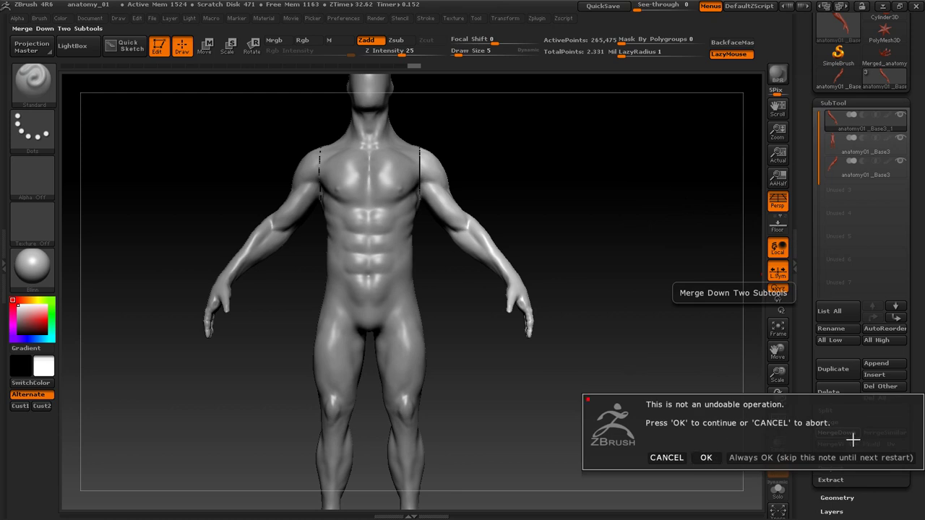
{"action": "left_click", "coordinate": [707, 458]}
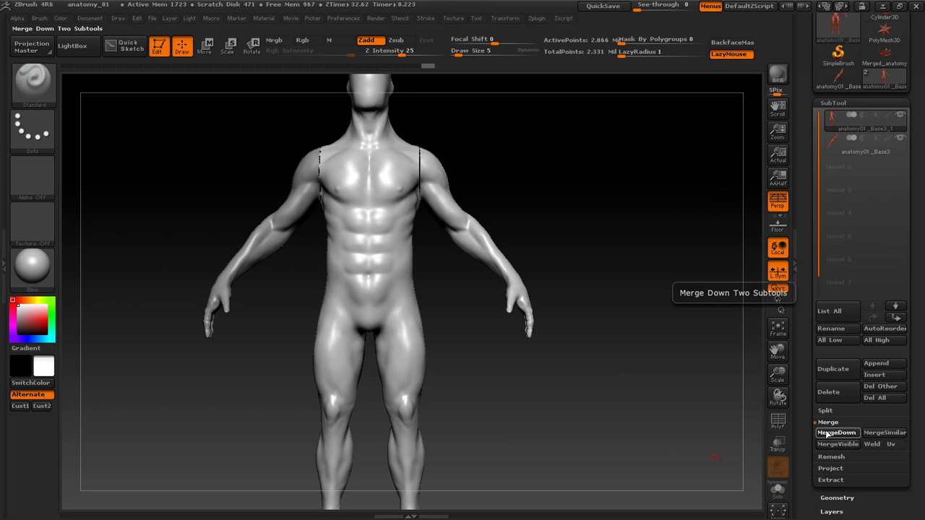
{"action": "left_click", "coordinate": [833, 433]}
{"action": "left_click", "coordinate": [706, 456]}
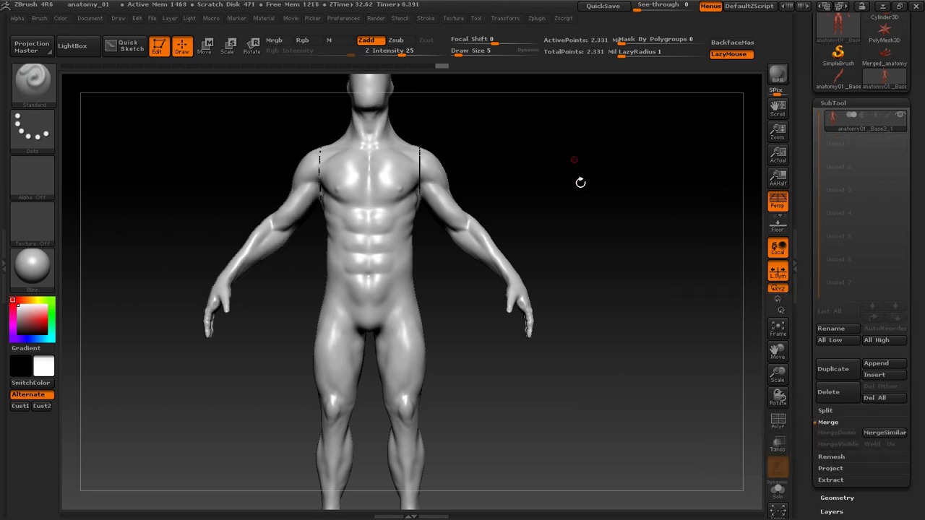
- Rebuild the merged figure with DynaMesh to fuse both arms to the torso at the shoulder gaps
{"action": "left_click_drag", "start_coordinate": [527, 153], "coordinate": [570, 184]}
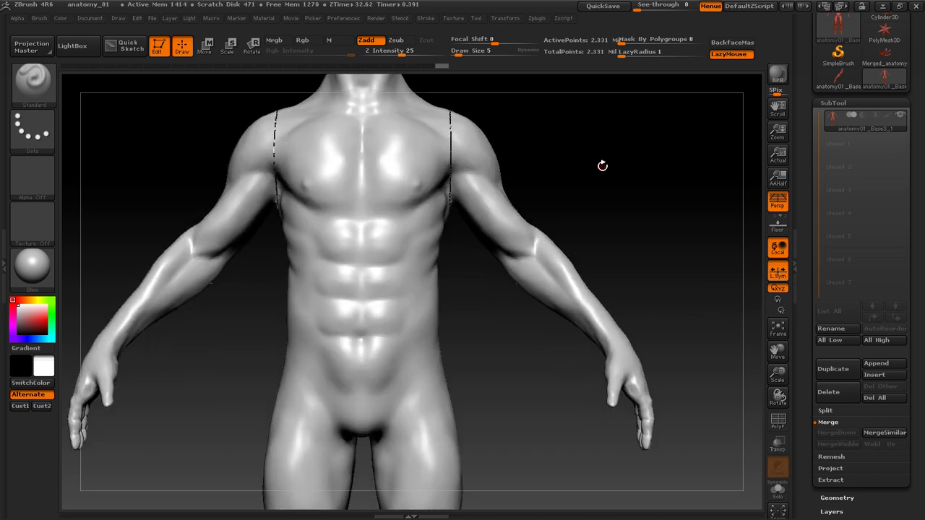
{"action": "left_click_drag", "start_coordinate": [809, 324], "coordinate": [814, 264]}
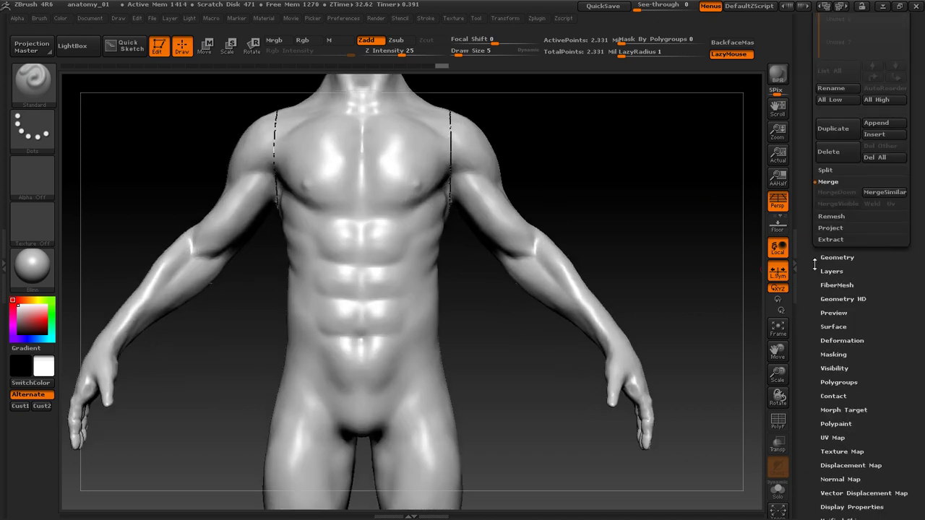
{"action": "left_click", "coordinate": [836, 257]}
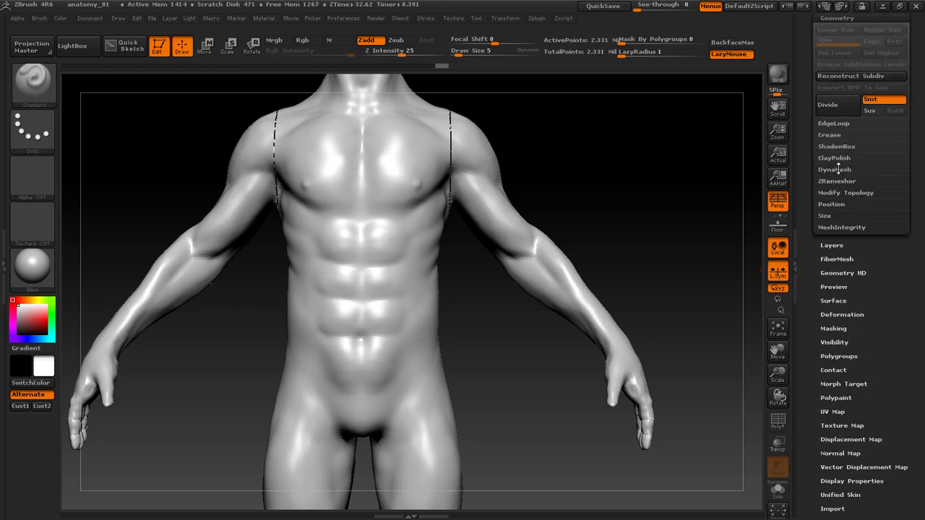
{"action": "left_click", "coordinate": [836, 169]}
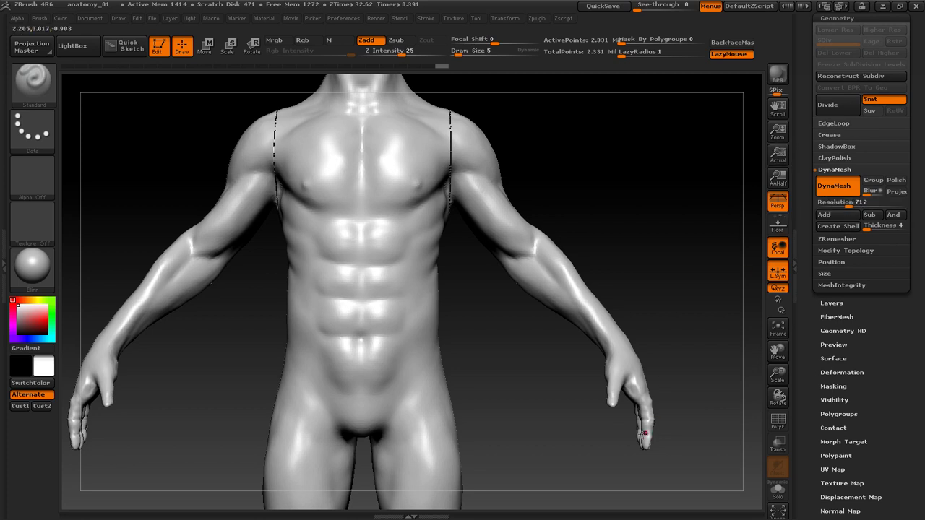
{"action": "left_click", "coordinate": [833, 190]}
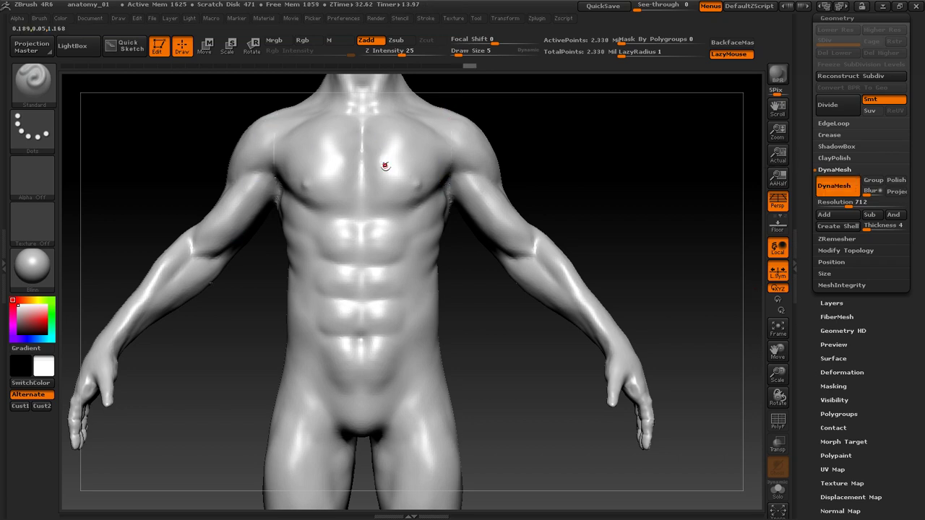
- Set the brush draw size to 69 and smooth the arm seams at the front of the shoulders and armpits
{"action": "left_click_drag", "start_coordinate": [178, 132], "coordinate": [238, 148]}
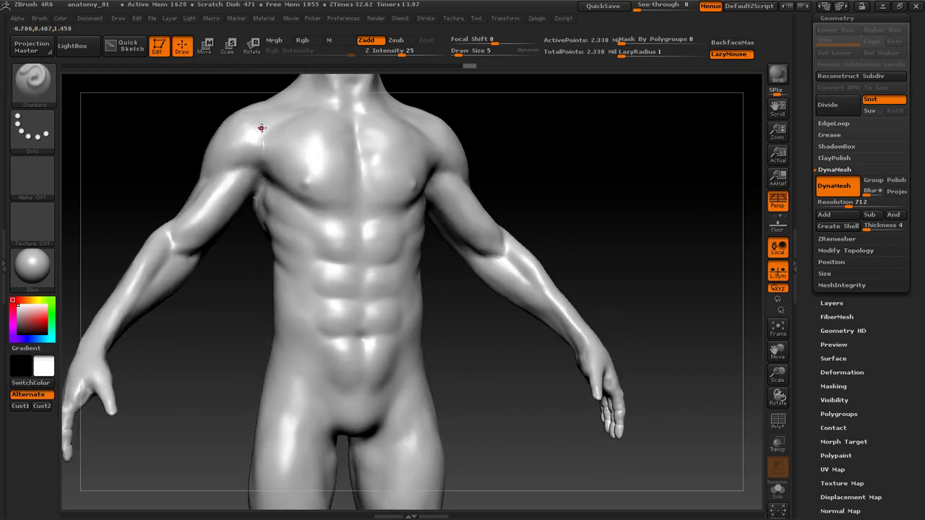
{"action": "key", "text": "shift"}
{"action": "left_click_drag", "start_coordinate": [462, 52], "coordinate": [475, 52]}
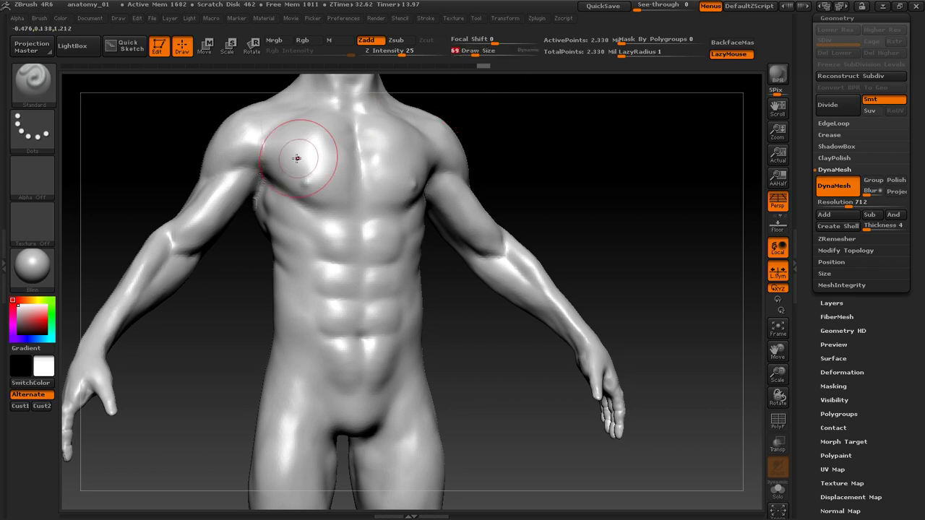
{"action": "key", "text": "shift"}
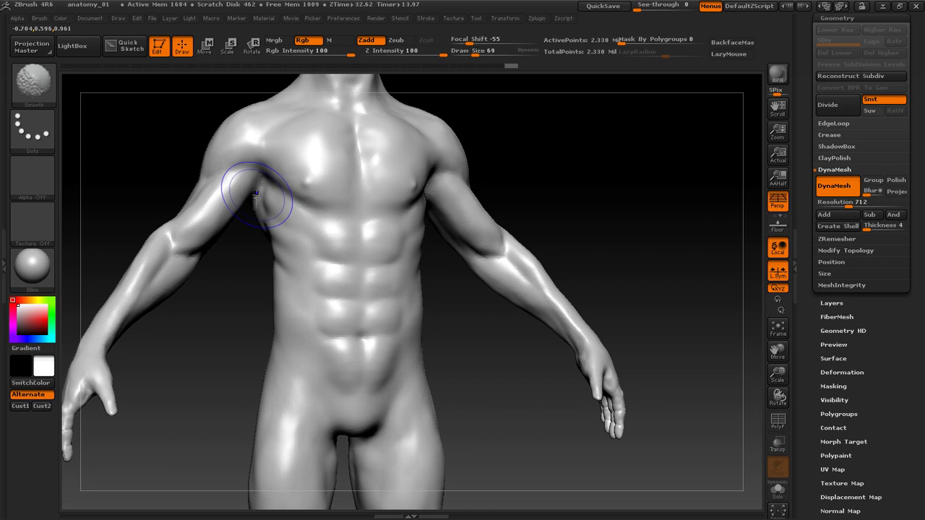
- Smooth the remaining arm seams across the back of both shoulders
{"action": "mouse_move", "coordinate": [173, 177]}
{"action": "left_mouse_down"}
{"action": "mouse_move", "coordinate": [256, 172]}
{"action": "mouse_move", "coordinate": [245, 99]}
{"action": "left_mouse_up"}
{"action": "key", "text": "shift"}
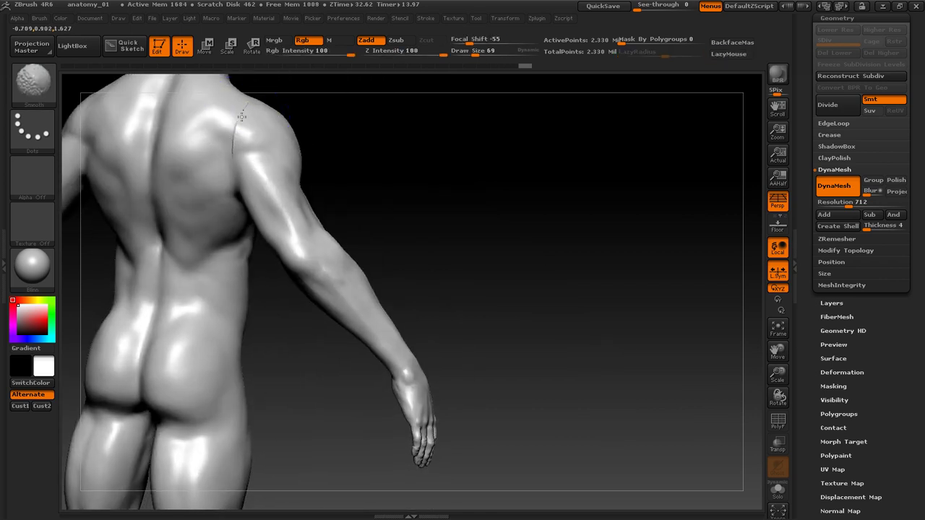
{"action": "mouse_move", "coordinate": [424, 206]}
{"action": "left_mouse_down"}
{"action": "mouse_move", "coordinate": [333, 173]}
{"action": "mouse_move", "coordinate": [345, 157]}
{"action": "mouse_move", "coordinate": [423, 264]}
{"action": "mouse_move", "coordinate": [347, 260]}
{"action": "left_mouse_up"}
{"action": "key", "text": "shift"}
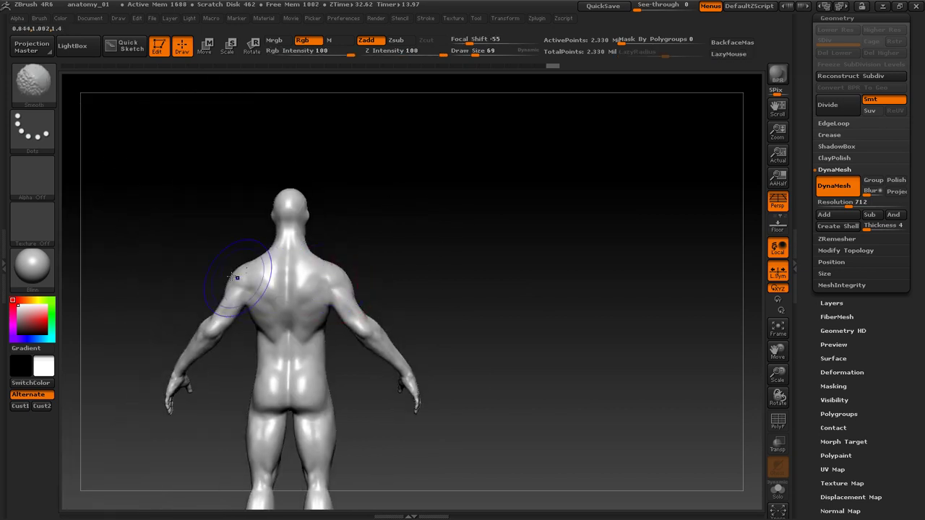
{"action": "mouse_move", "coordinate": [271, 318]}
{"action": "left_mouse_down"}
{"action": "mouse_move", "coordinate": [217, 321]}
{"action": "mouse_move", "coordinate": [272, 325]}
{"action": "mouse_move", "coordinate": [225, 331]}
{"action": "mouse_move", "coordinate": [206, 388]}
{"action": "mouse_move", "coordinate": [276, 200]}
{"action": "mouse_move", "coordinate": [273, 302]}
{"action": "mouse_move", "coordinate": [217, 347]}
{"action": "mouse_move", "coordinate": [265, 385]}
{"action": "left_mouse_up"}
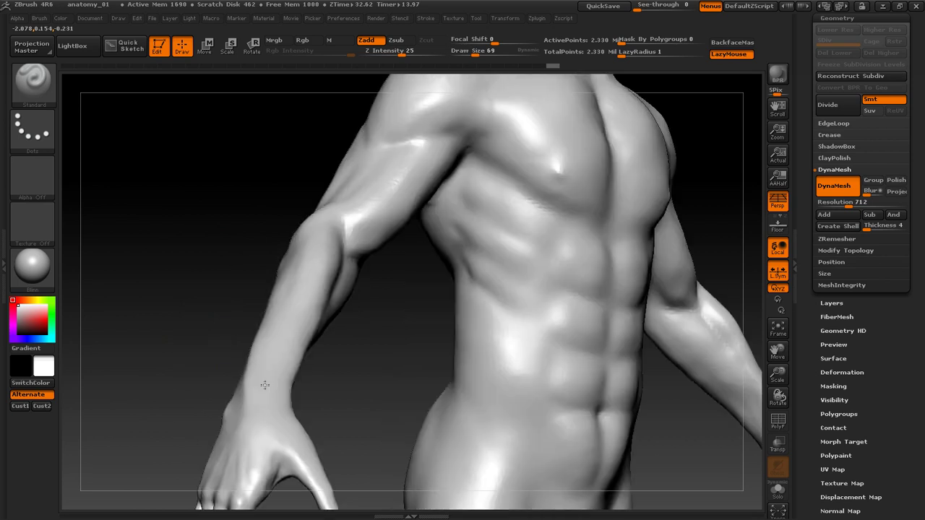
{"action": "left_click_drag", "start_coordinate": [139, 349], "coordinate": [157, 268]}
{"action": "left_click_drag", "start_coordinate": [267, 281], "coordinate": [578, 290]}
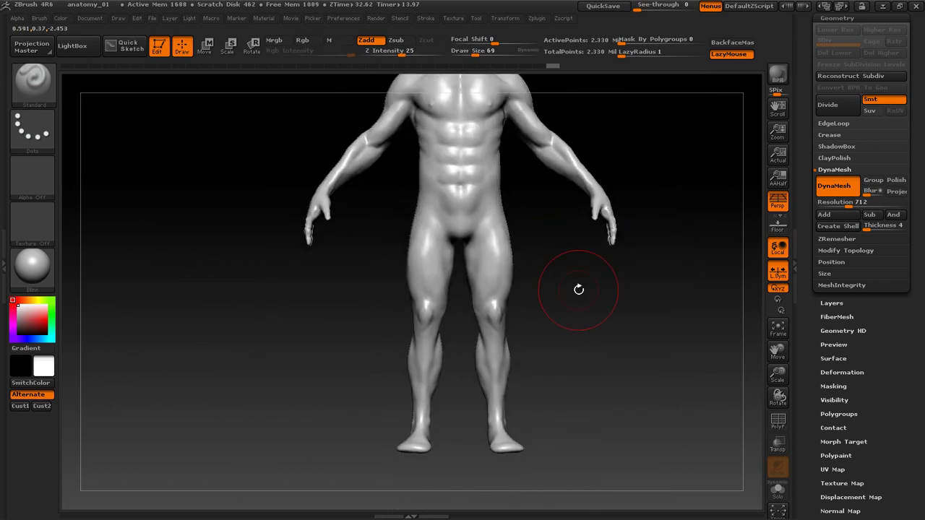